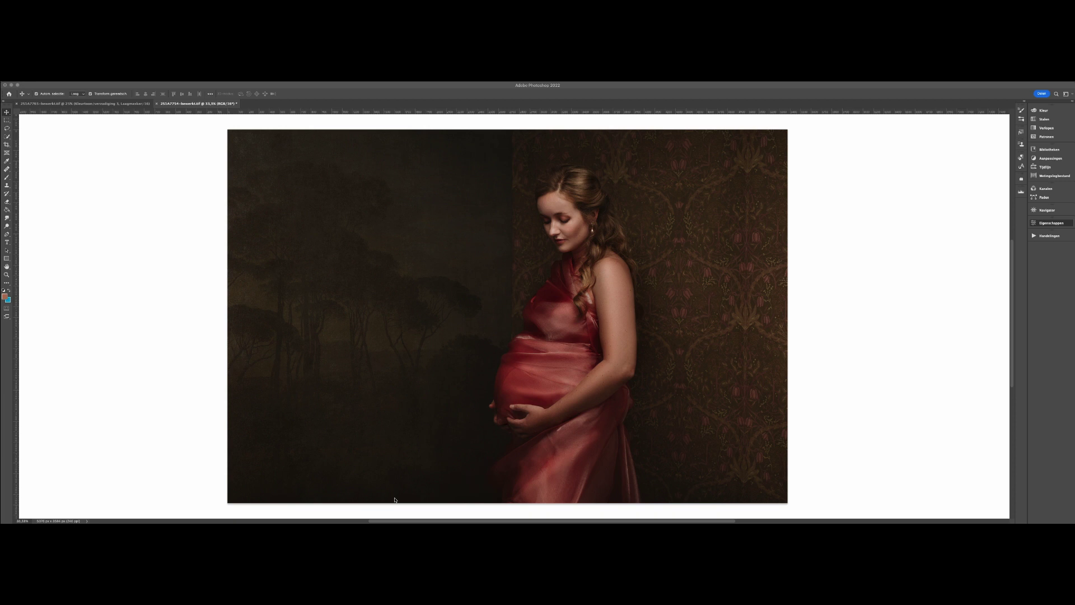
# - Move the floating Layers panel closer to the maternity portrait on the canvas
pyautogui.click(128, 261)
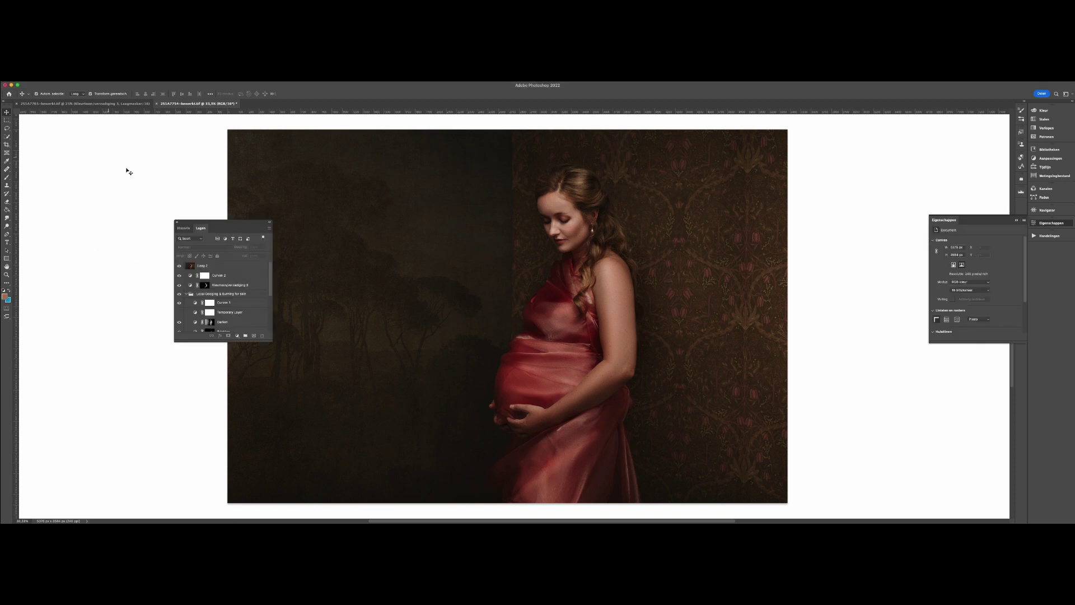
pyautogui.moveTo(228, 224); pyautogui.dragTo(179, 241)
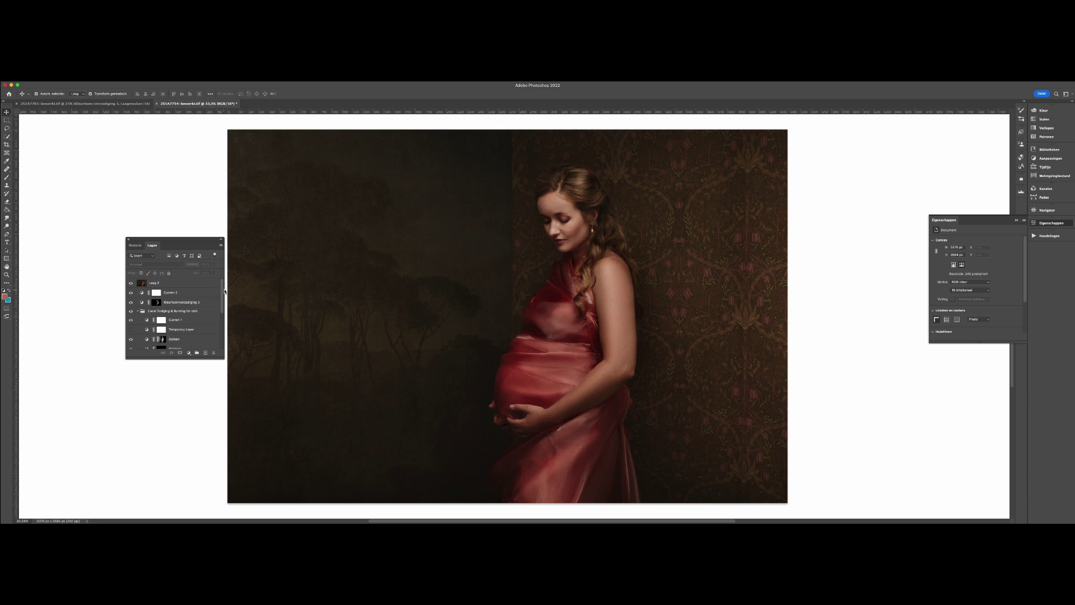
# - Group the layers from Laag 2 down to Achtergrond kopiëren into Groep 1
pyautogui.scroll(-5, 173, 314)
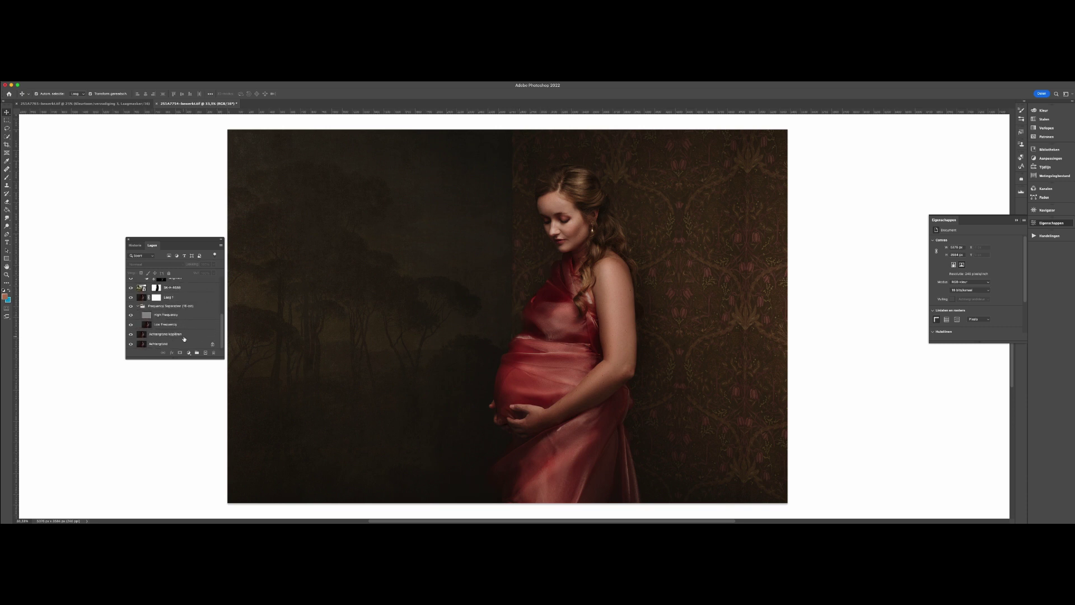
pyautogui.click(184, 334)
pyautogui.scroll(5, 184, 292)
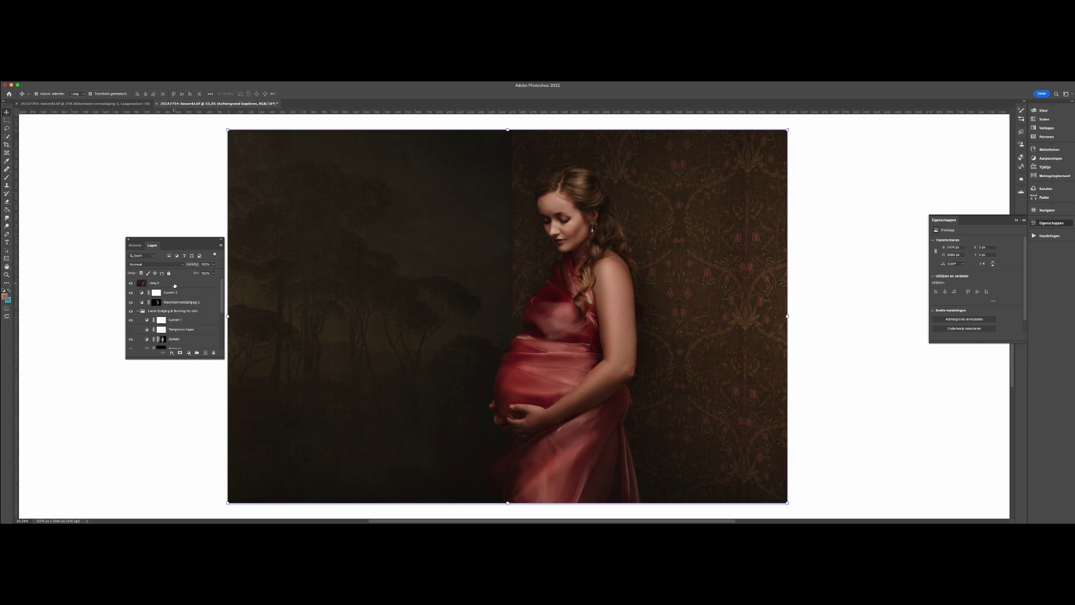
pyautogui.keyDown('shift'); pyautogui.click(174, 283); pyautogui.keyUp('shift')
pyautogui.press('super+g')
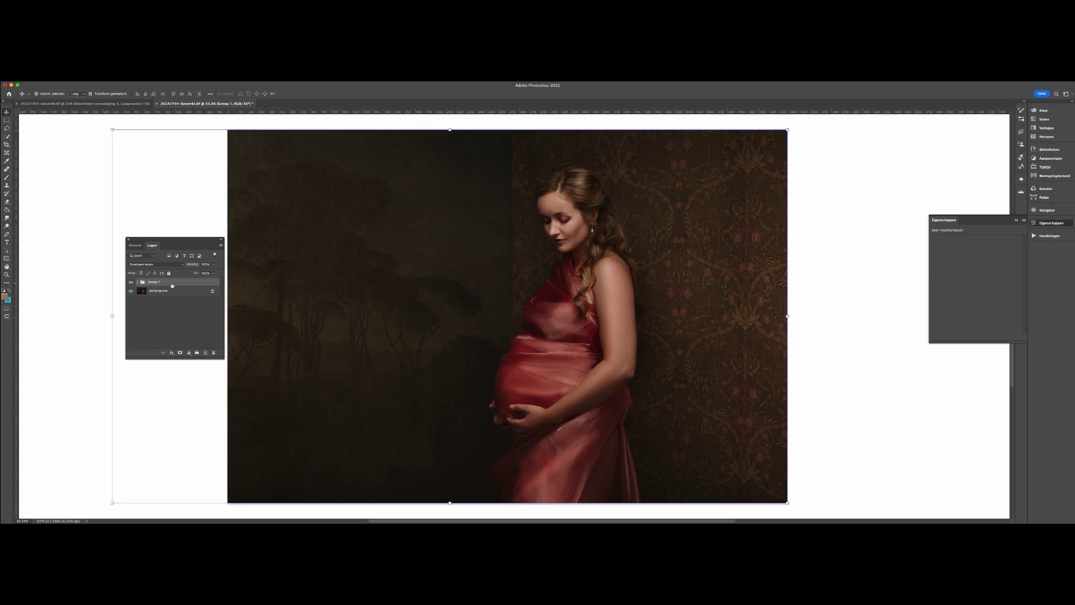
# - Toggle Groep 1's visibility to compare with the original, then select Laag 2 inside it
pyautogui.click(131, 283)
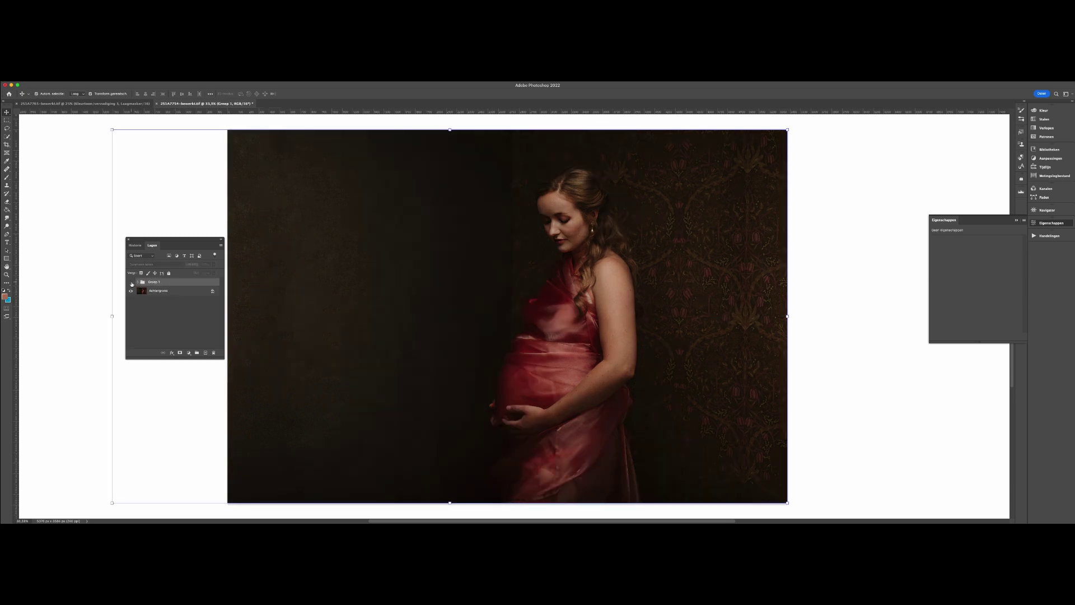
pyautogui.click(131, 284)
pyautogui.click(131, 284)
pyautogui.click(131, 282)
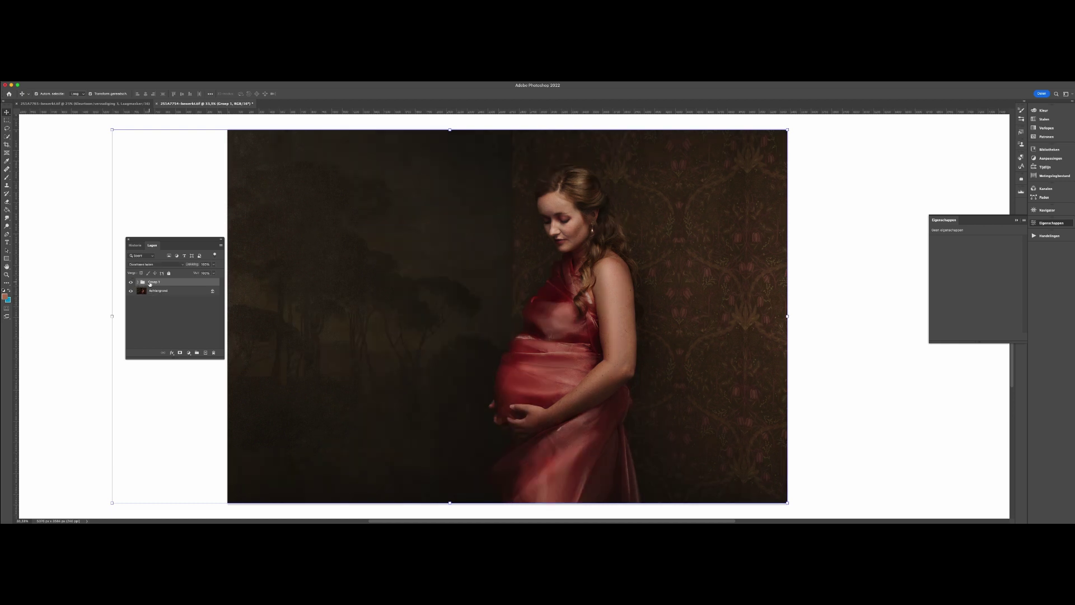
pyautogui.click(137, 283)
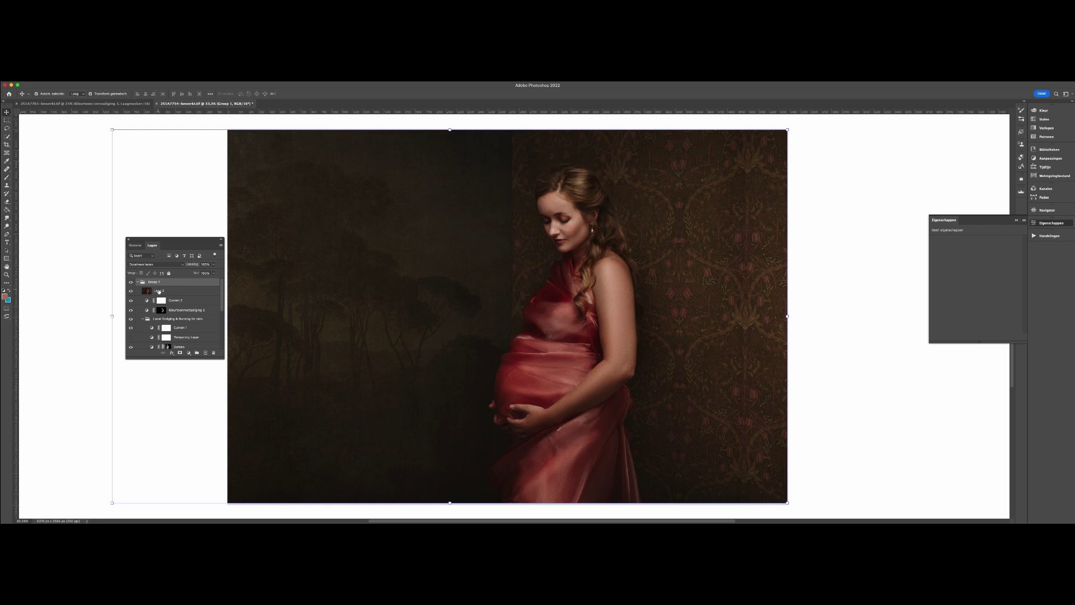
pyautogui.click(158, 291)
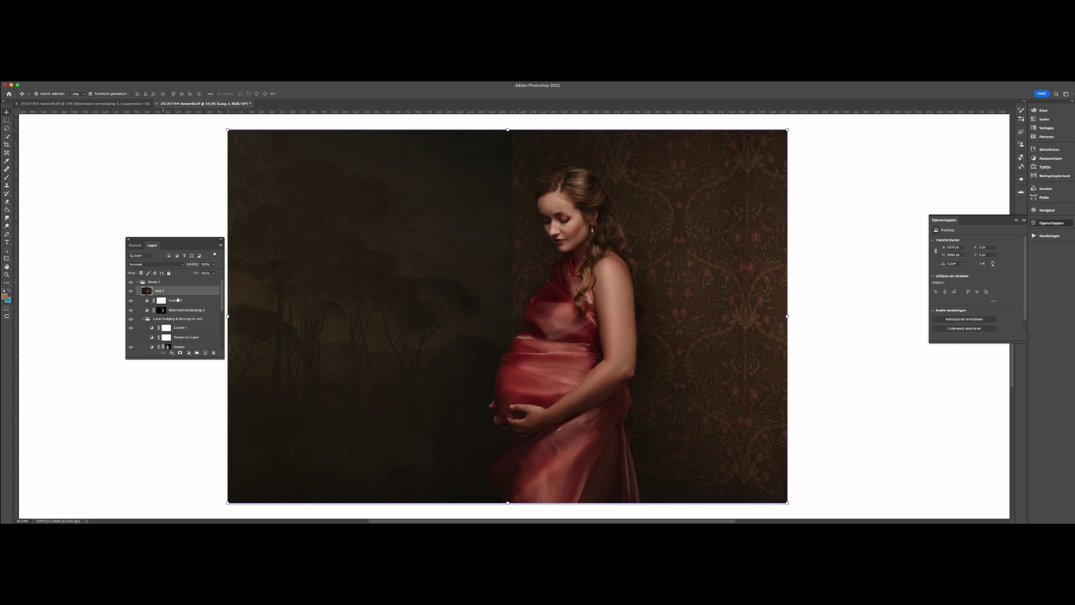
# - Lasso a patch of red fabric on the chest and copy it to a new layer
pyautogui.press('l')
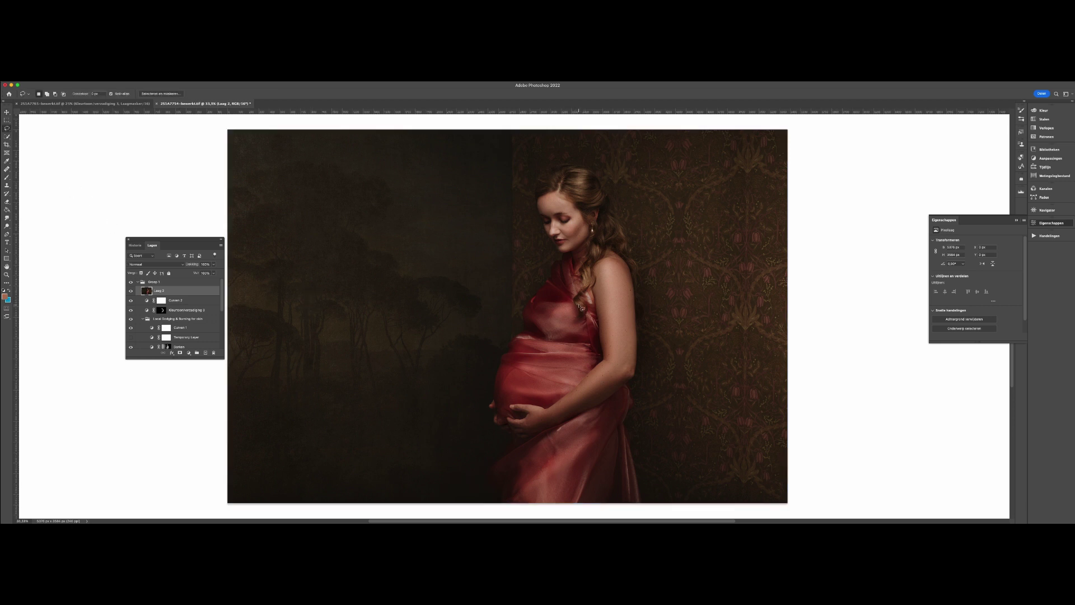
pyautogui.moveTo(577, 304)
pyautogui.mouseDown()
pyautogui.moveTo(542, 284)
pyautogui.moveTo(522, 327)
pyautogui.moveTo(588, 343)
pyautogui.moveTo(576, 303)
pyautogui.mouseUp()
pyautogui.press('super+j')
# - Rotate the copied fabric about 158° and place it over her shoulder
pyautogui.press('v')
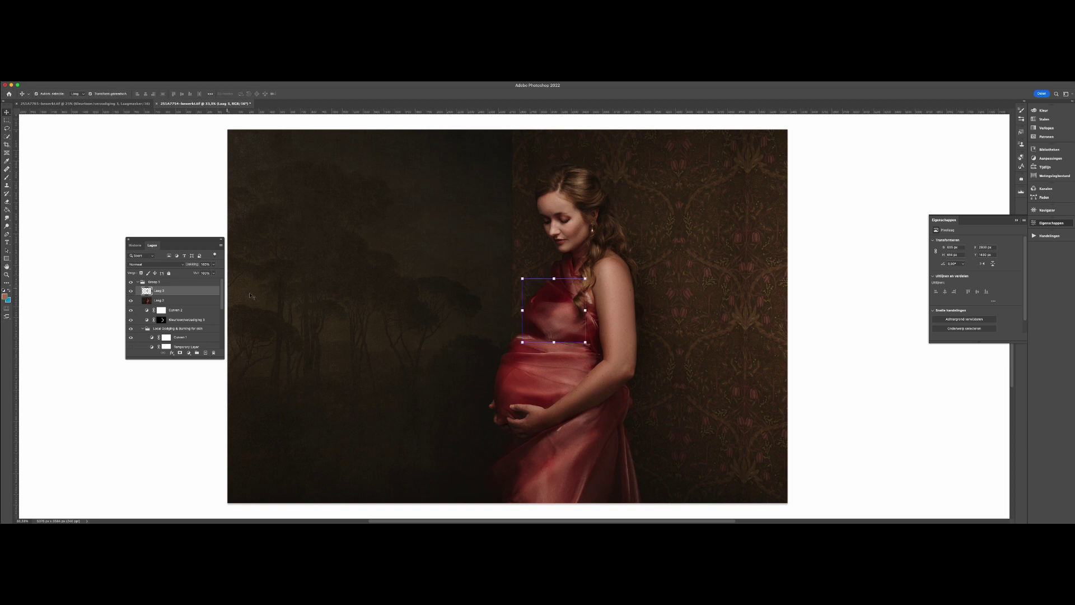
pyautogui.moveTo(590, 273); pyautogui.dragTo(537, 352)
pyautogui.moveTo(567, 291); pyautogui.dragTo(610, 318)
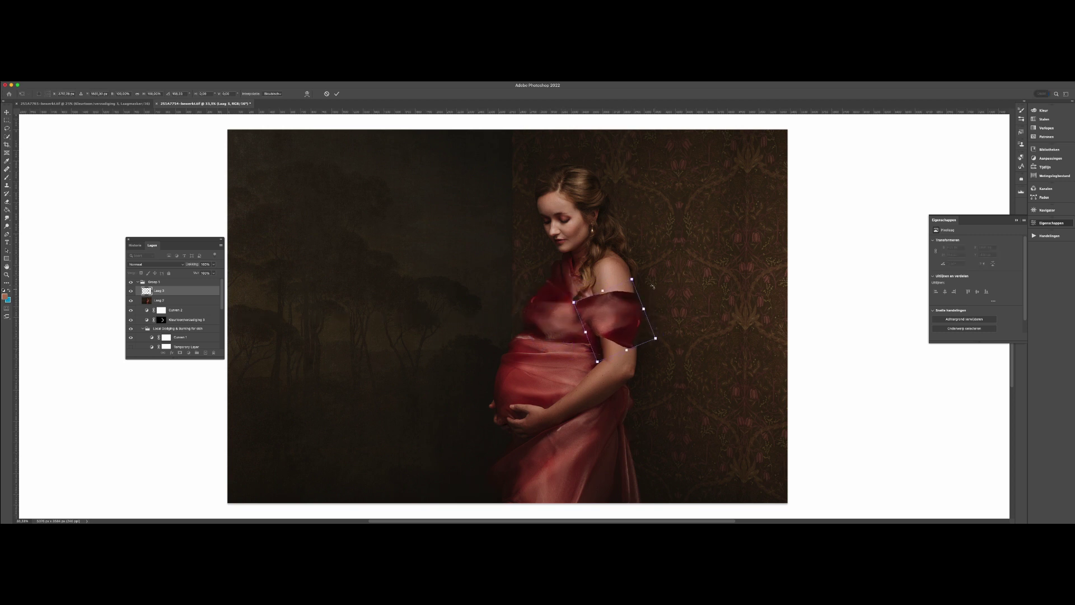
pyautogui.moveTo(661, 275)
pyautogui.mouseDown()
pyautogui.moveTo(651, 269)
pyautogui.moveTo(664, 284)
pyautogui.mouseUp()
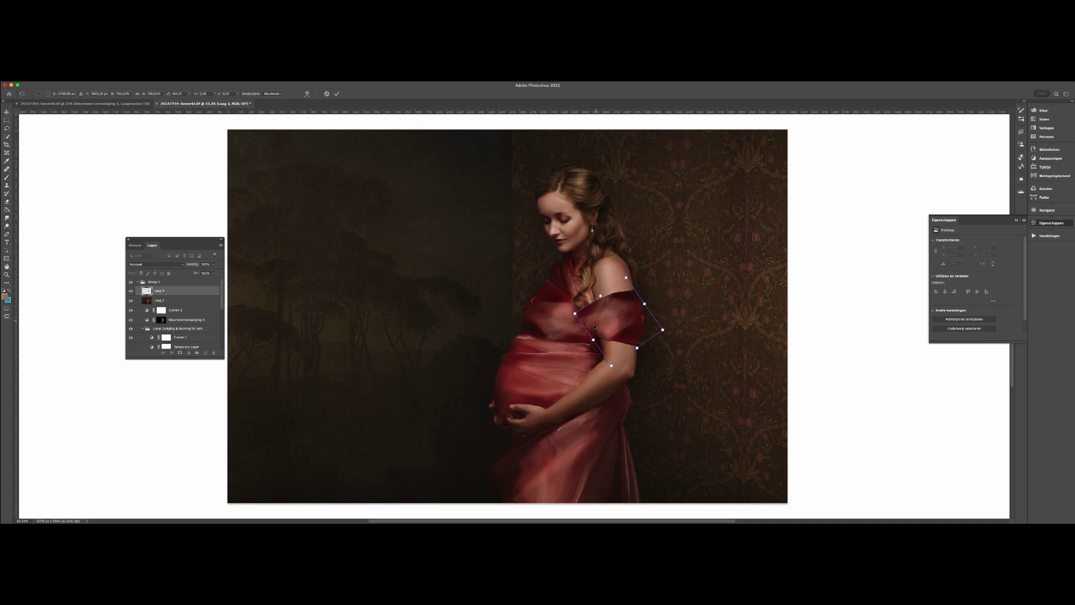
pyautogui.press('Return')
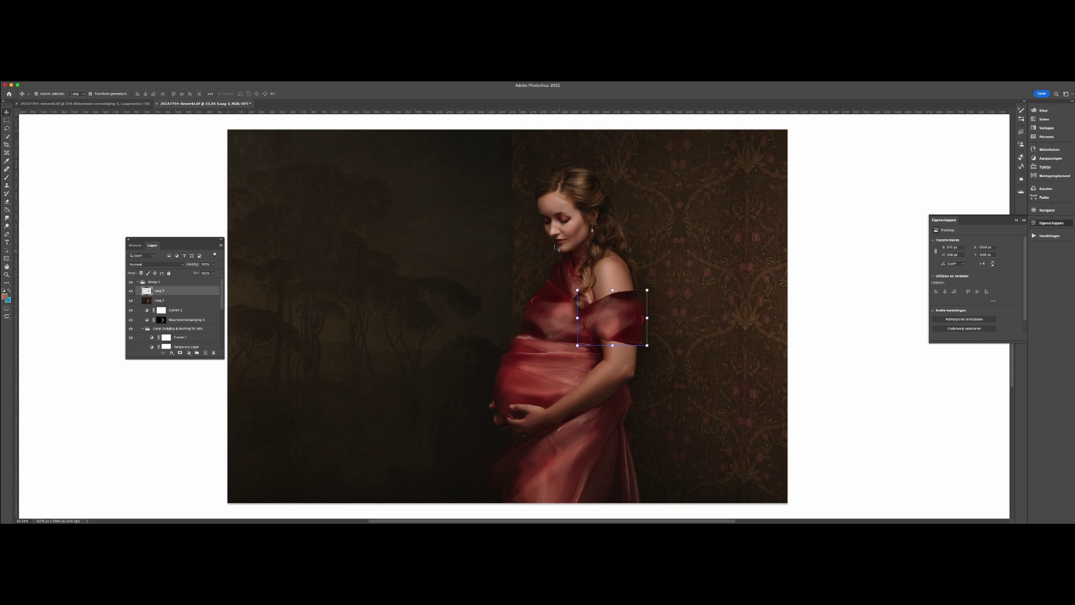
pyautogui.click(210, 83)
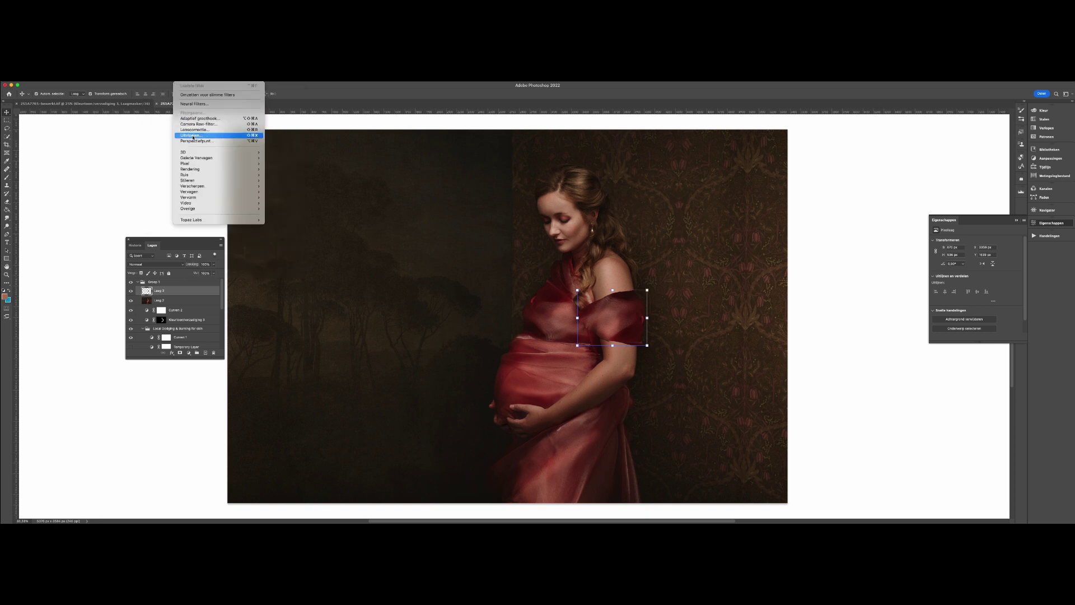
# - Liquify the fabric patch to round its top edge, then tilt it about 14° across the upper arm
pyautogui.click(191, 135)
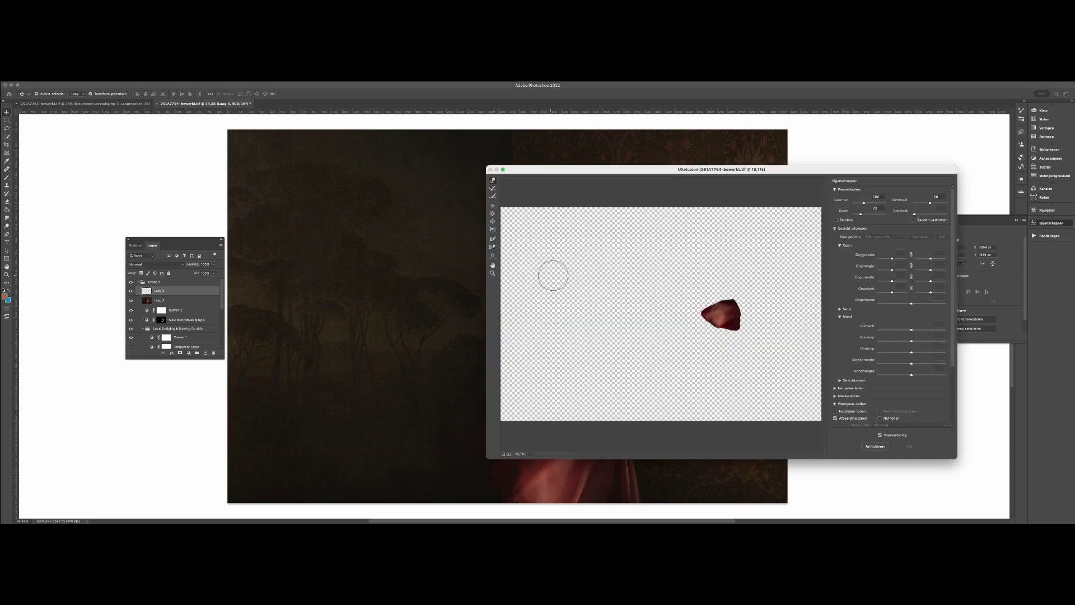
pyautogui.moveTo(731, 292)
pyautogui.mouseDown()
pyautogui.moveTo(715, 293)
pyautogui.moveTo(724, 307)
pyautogui.moveTo(711, 305)
pyautogui.moveTo(722, 294)
pyautogui.moveTo(725, 305)
pyautogui.moveTo(714, 334)
pyautogui.moveTo(703, 325)
pyautogui.moveTo(719, 335)
pyautogui.moveTo(745, 307)
pyautogui.mouseUp()
pyautogui.click(904, 446)
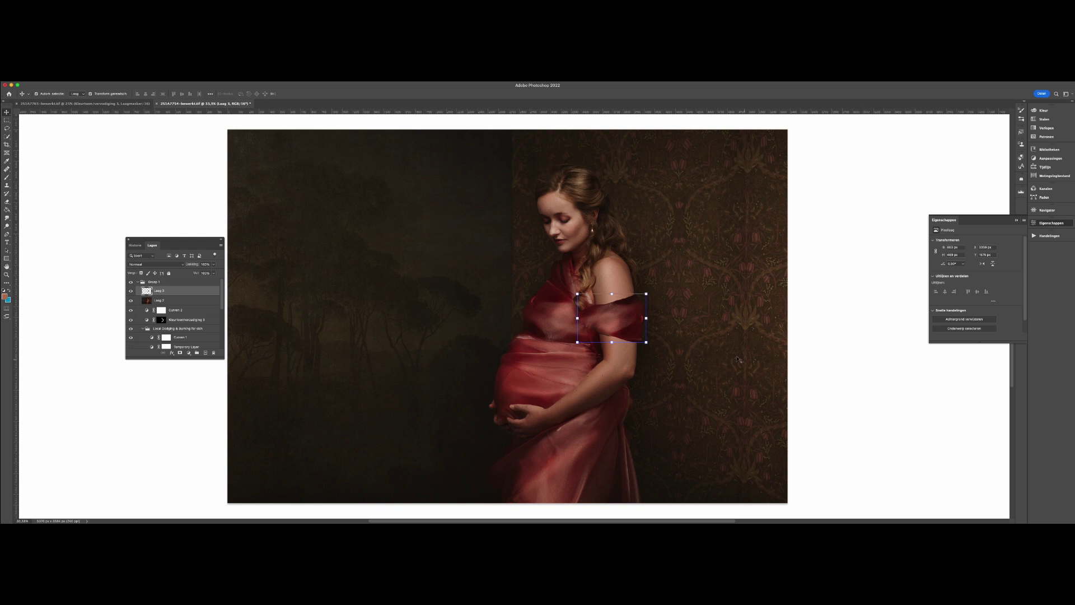
pyautogui.moveTo(653, 291); pyautogui.dragTo(621, 318)
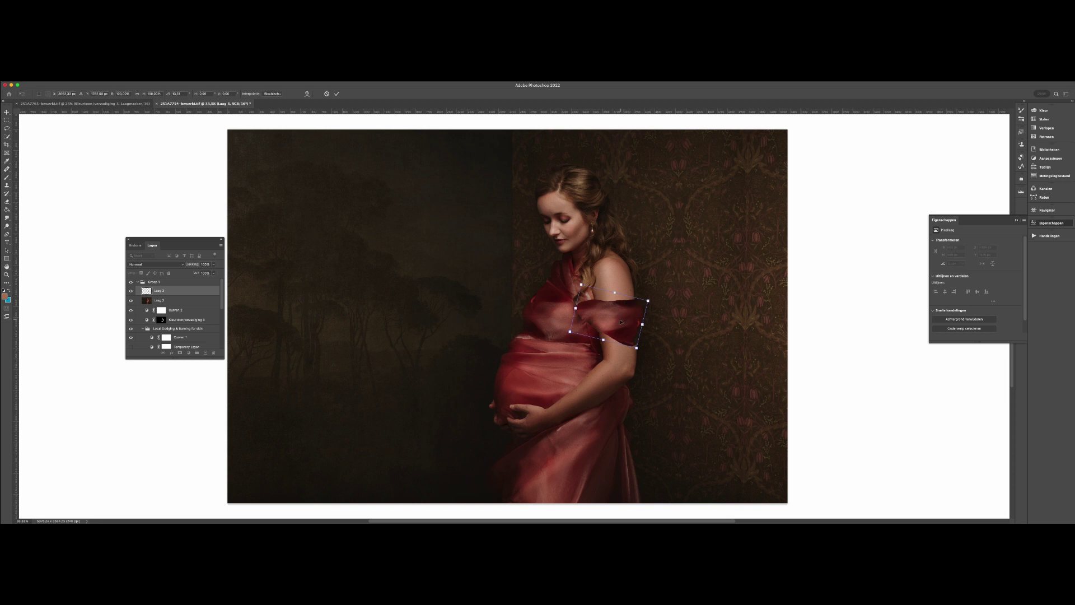
pyautogui.press('Return')
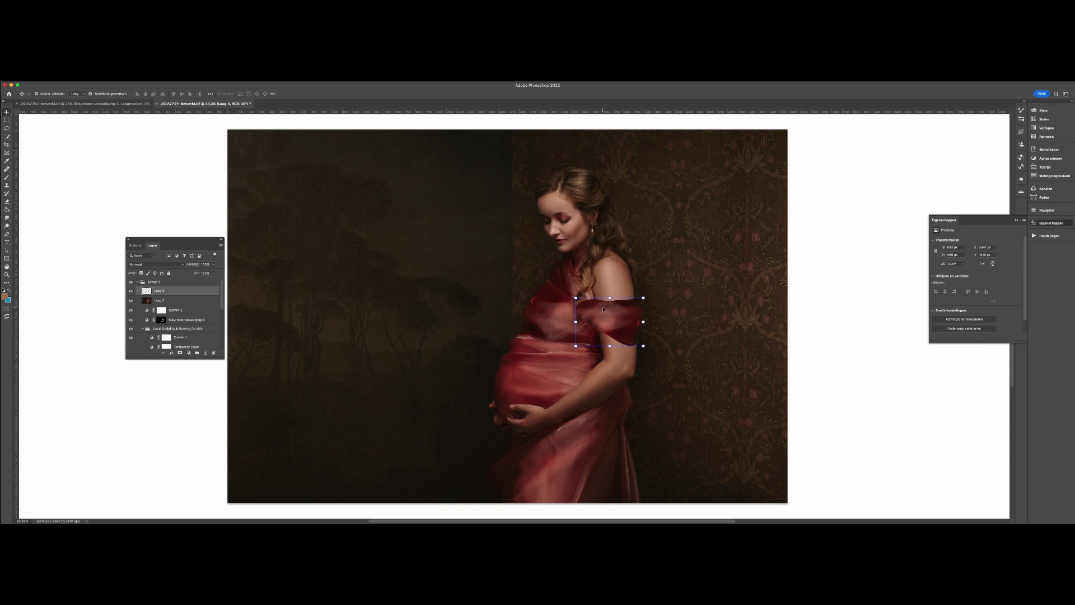
# - Add a layer mask to Laag 3 and ready the Brush with default black and white colours
pyautogui.click(179, 353)
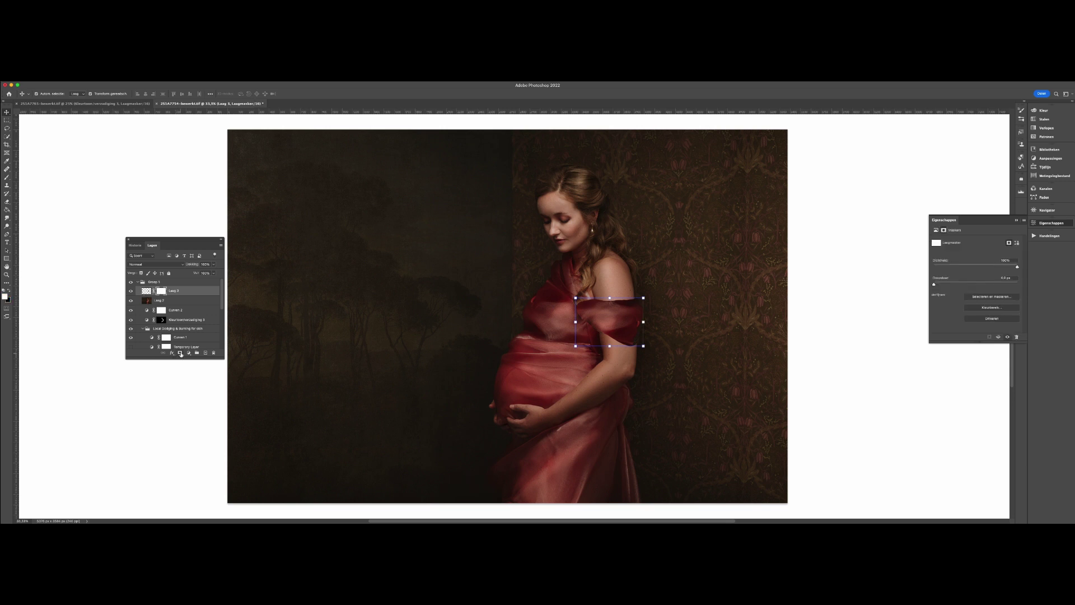
pyautogui.press('d')
pyautogui.press('b')
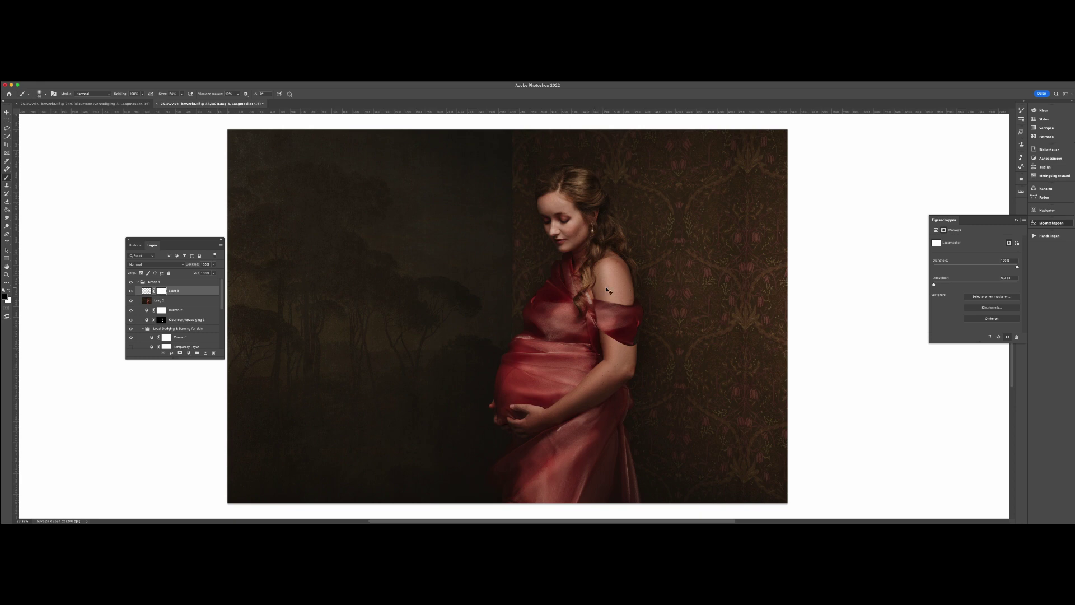
# - Zoom in on the shoulder and choose the Hard rond brush tip
pyautogui.scroll(5, 607, 290)
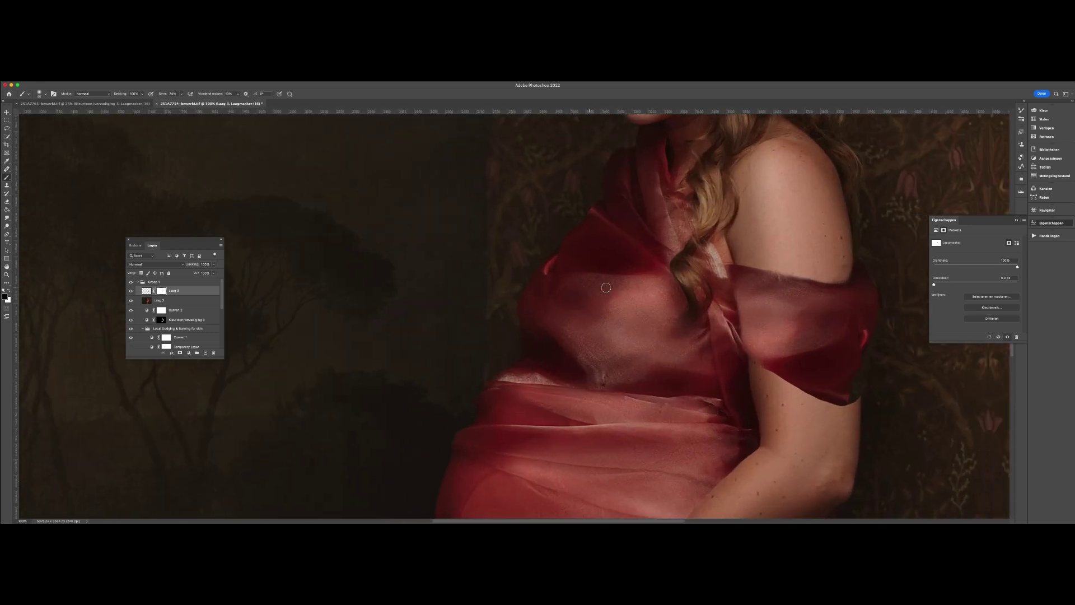
pyautogui.hscroll(3, 725, 268)
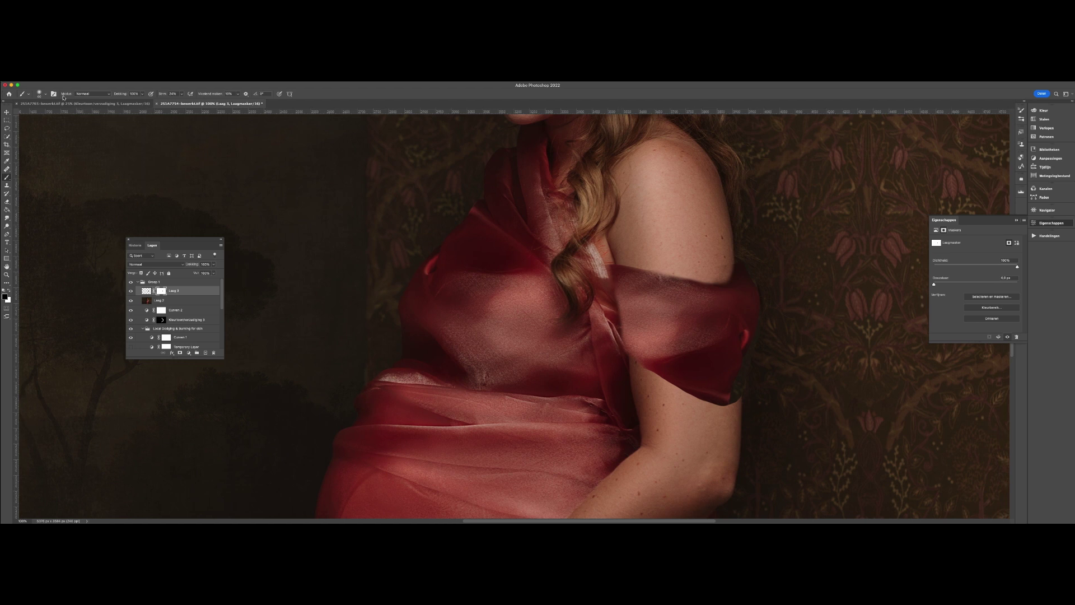
pyautogui.click(45, 94)
pyautogui.click(42, 195)
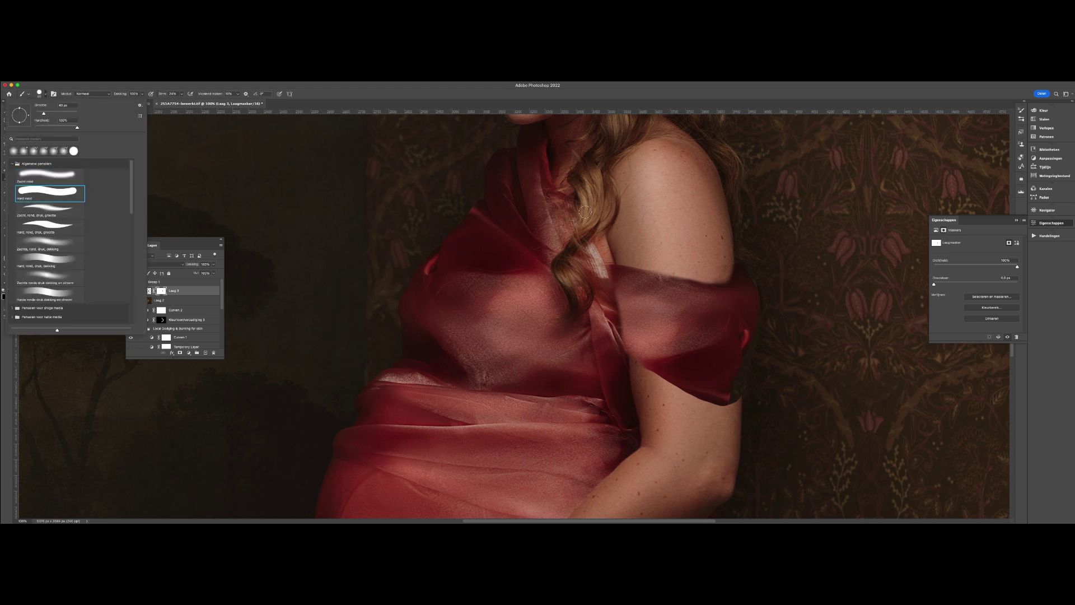
pyautogui.click(589, 291)
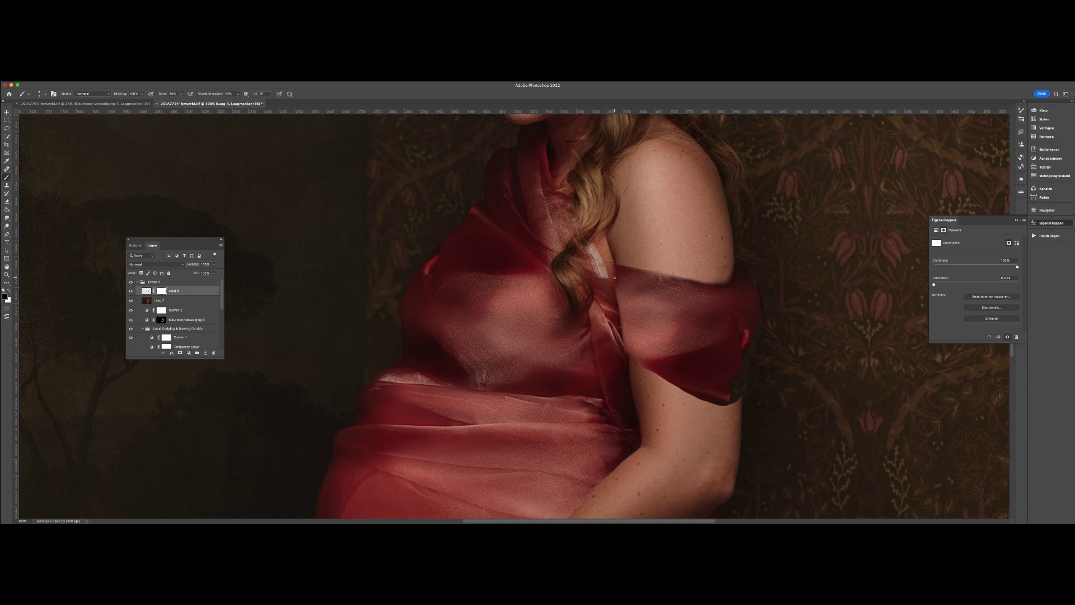
# - Paint Laag 3's mask to hide the fabric edge at the shoulder and reveal it along the arm
pyautogui.press('x')
pyautogui.press('x')
pyautogui.press('x')
pyautogui.press('x')
pyautogui.press('x')
pyautogui.press('x')
pyautogui.press('x')
pyautogui.press('x')
pyautogui.press('x')
pyautogui.press('x')
pyautogui.press('x')
pyautogui.press('x')
pyautogui.press('x')
pyautogui.press('x')
pyautogui.moveTo(686, 280); pyautogui.dragTo(639, 272)
pyautogui.press('x')
pyautogui.moveTo(667, 273); pyautogui.dragTo(637, 265)
pyautogui.moveTo(734, 386); pyautogui.dragTo(733, 392)
pyautogui.moveTo(744, 381); pyautogui.dragTo(731, 400)
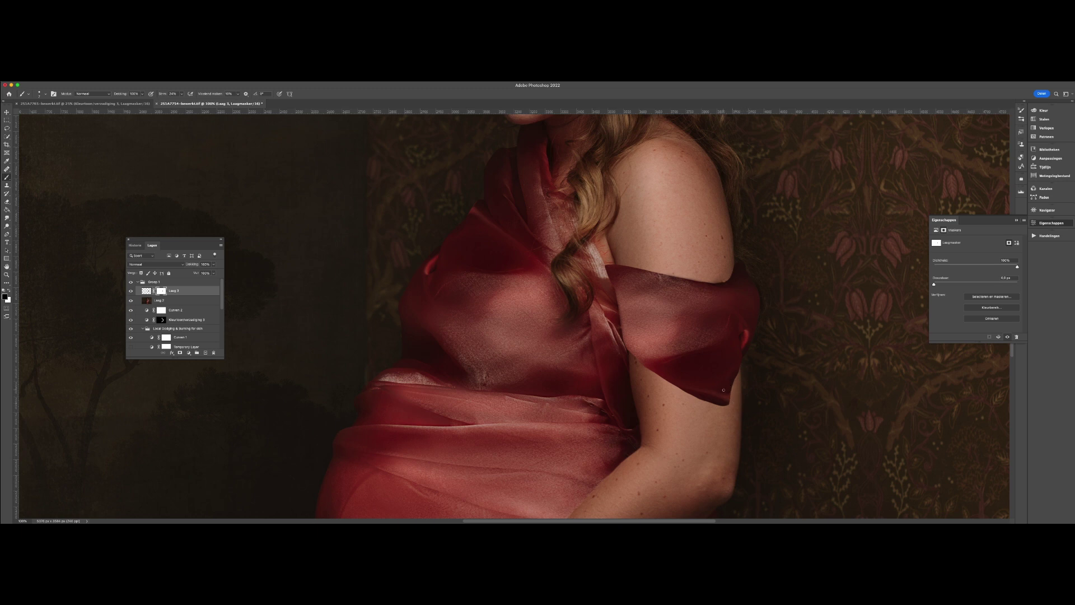
pyautogui.click(145, 290)
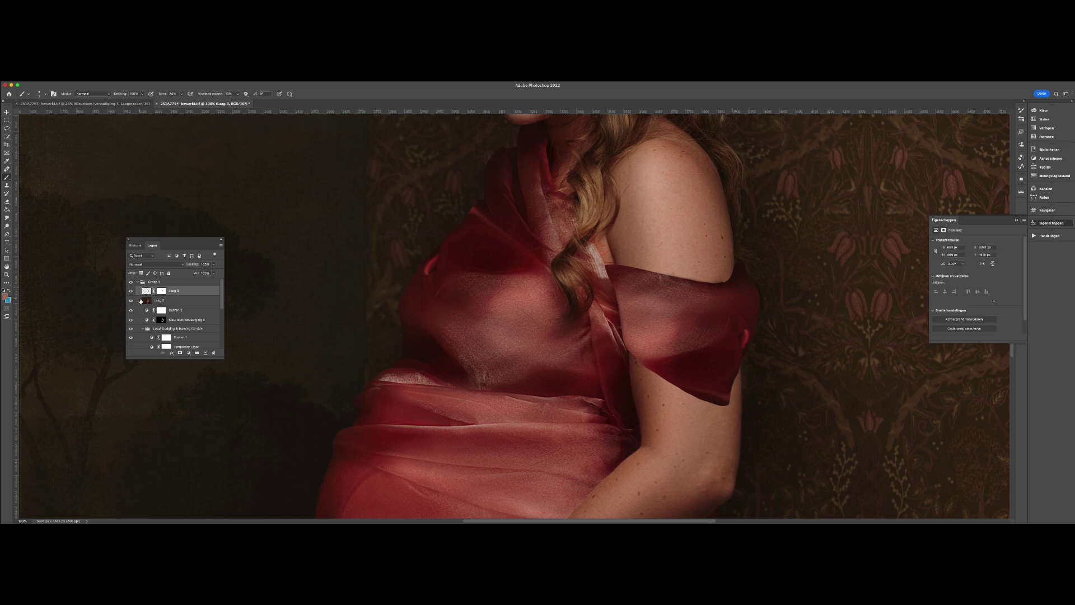
# - Warp the sleeve's right edge and lower corner inward so it curves along the upper arm
pyautogui.press('v')
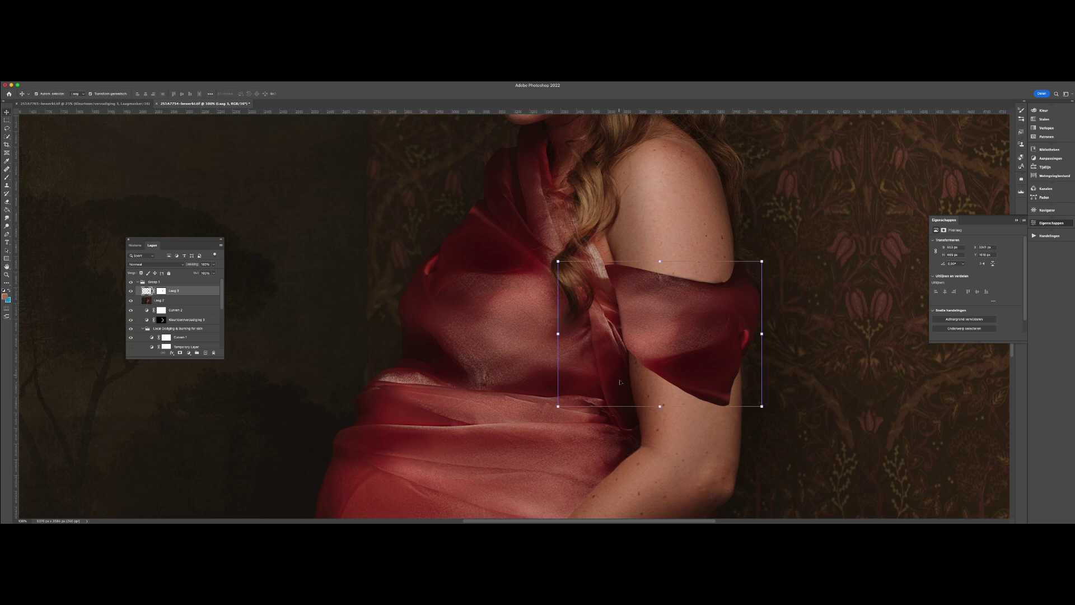
pyautogui.click(712, 407)
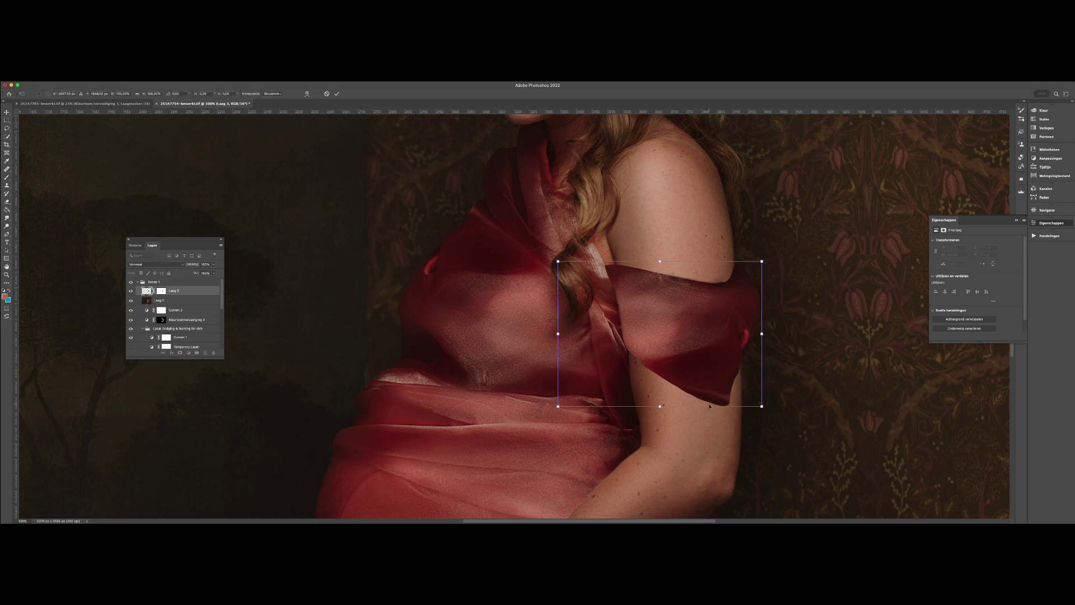
pyautogui.click(307, 94)
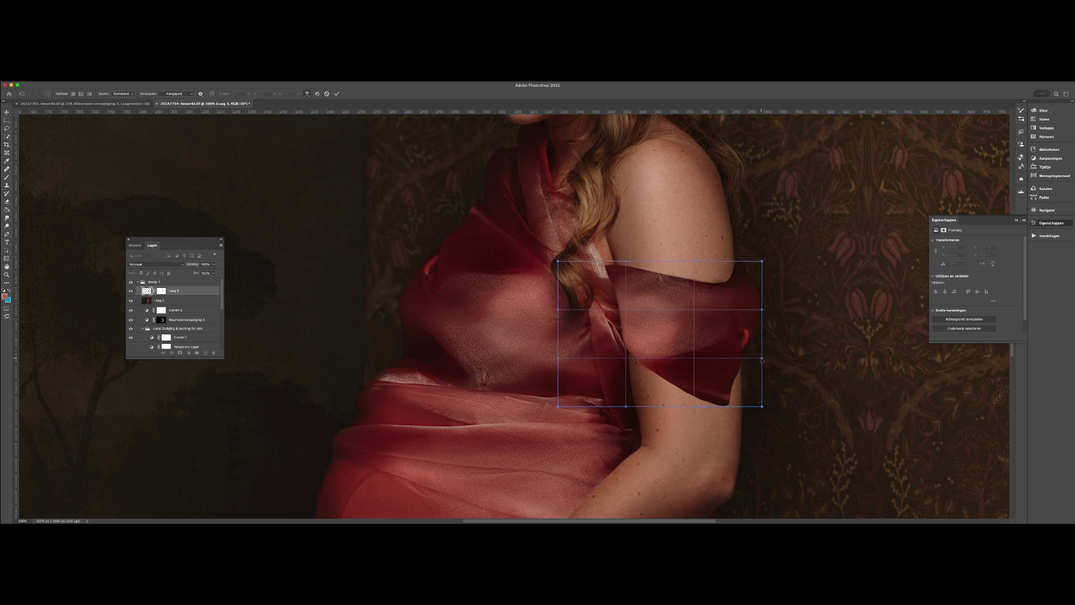
pyautogui.moveTo(762, 359); pyautogui.dragTo(783, 361)
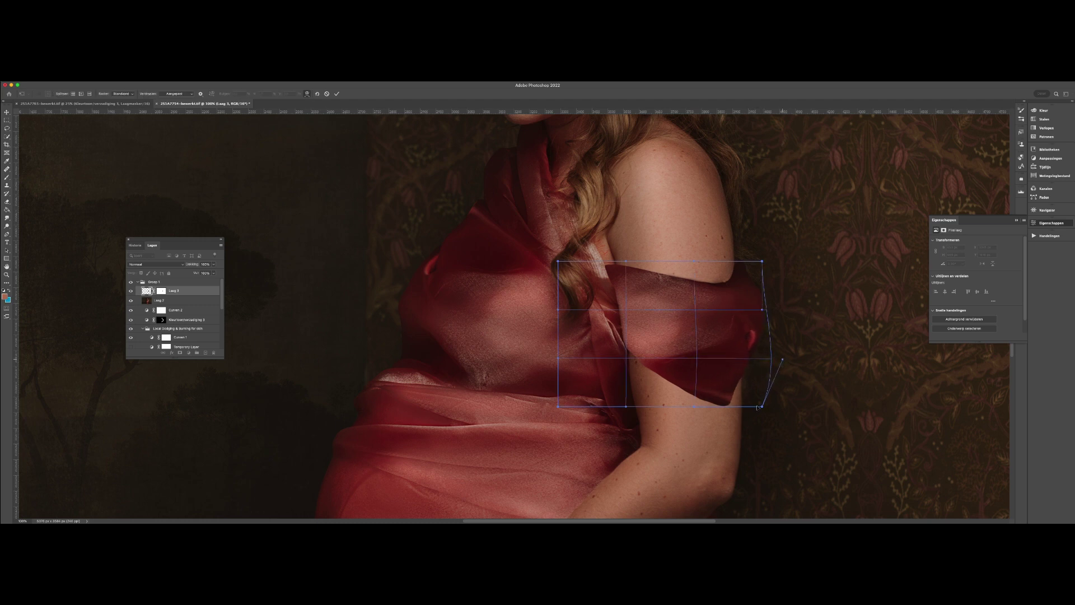
pyautogui.moveTo(760, 407); pyautogui.dragTo(793, 407)
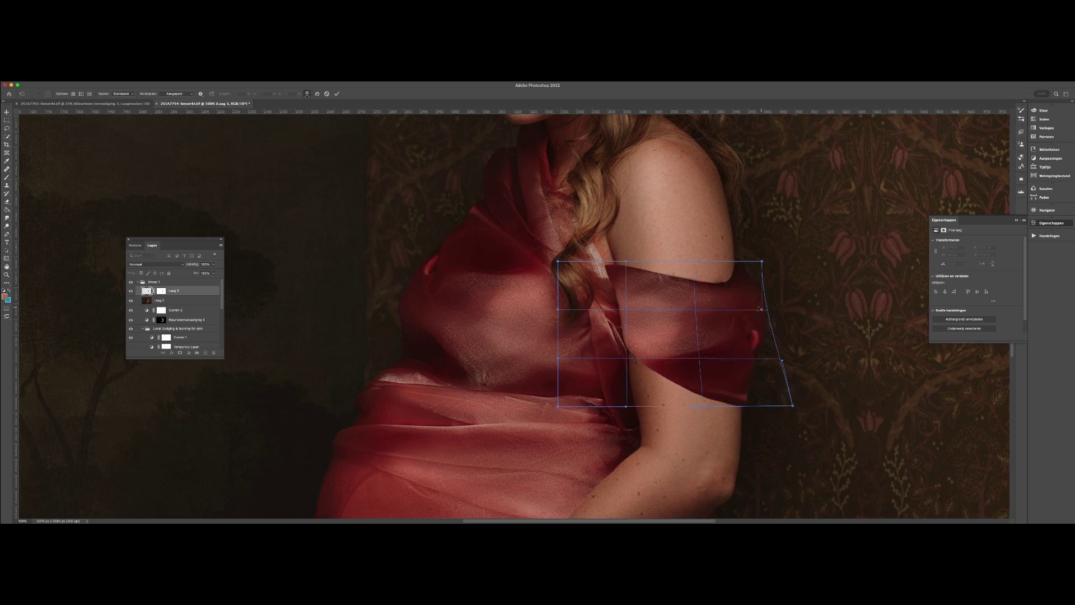
pyautogui.moveTo(760, 309); pyautogui.dragTo(753, 314)
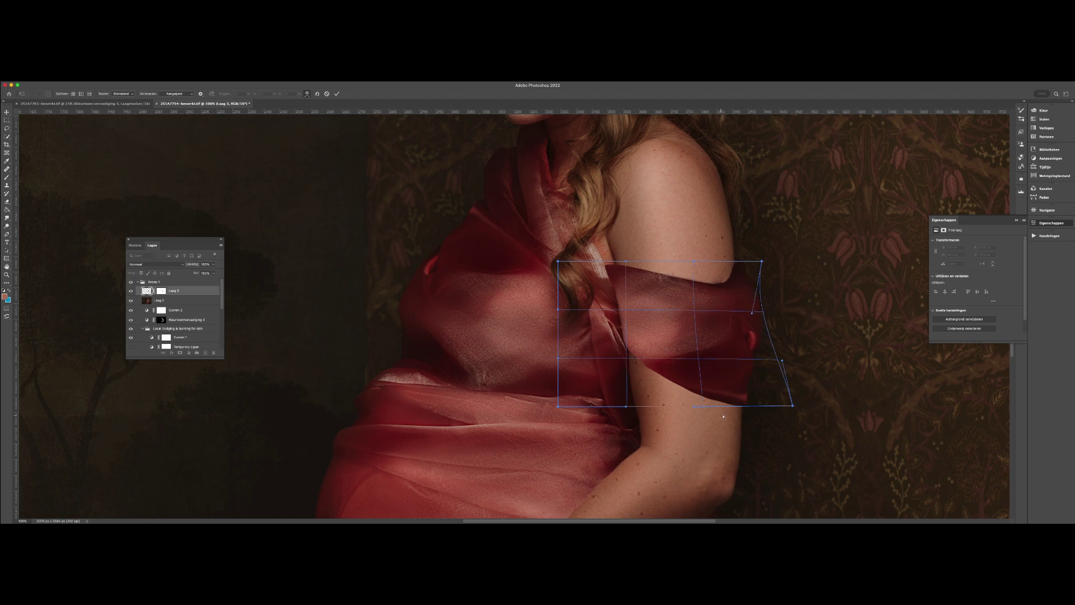
pyautogui.moveTo(784, 361); pyautogui.dragTo(775, 339)
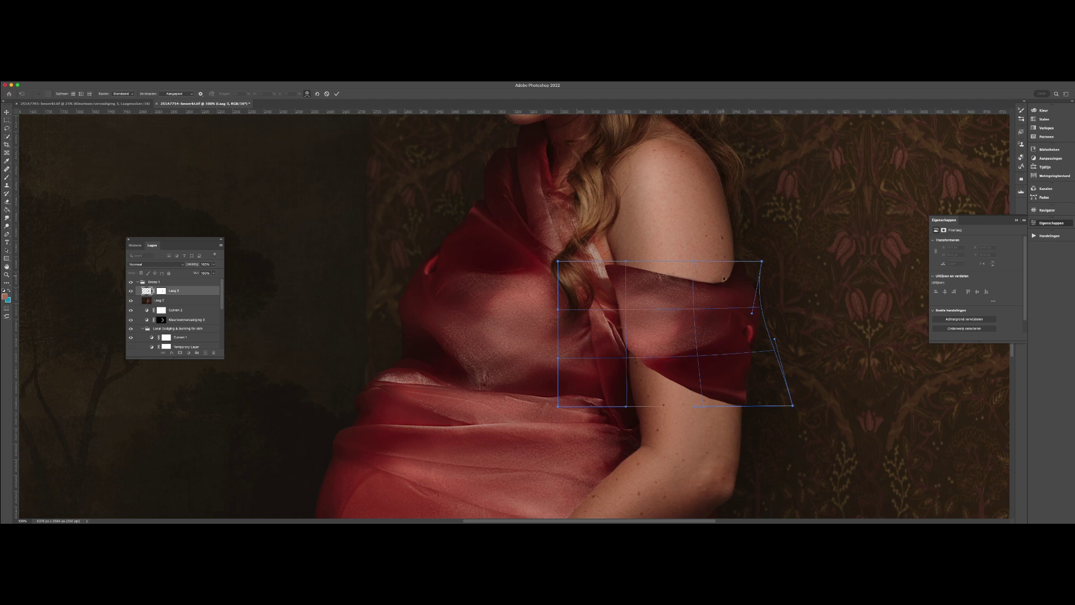
pyautogui.press('Return')
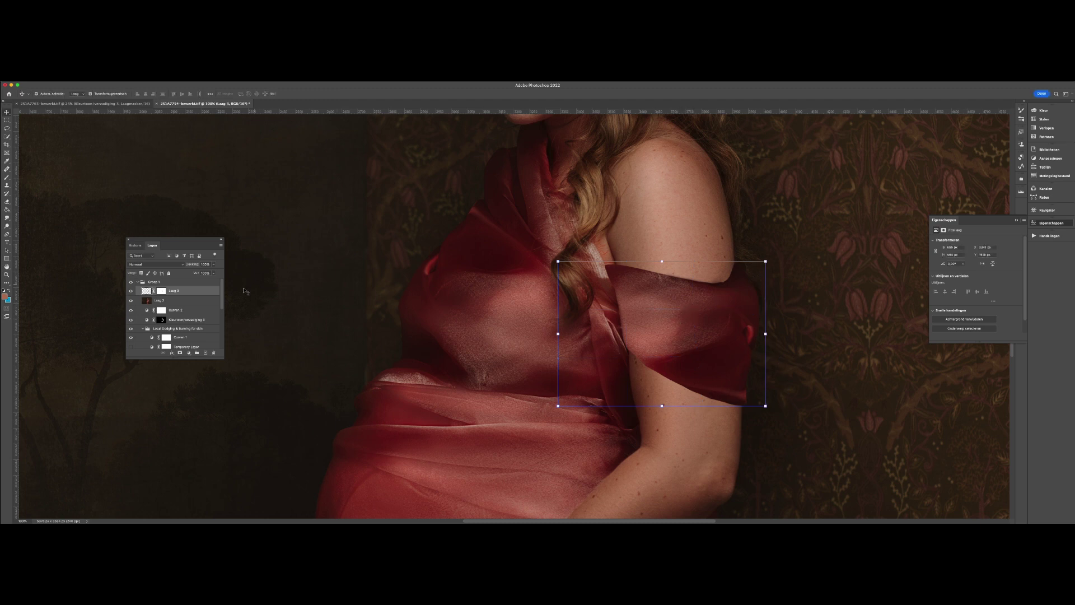
pyautogui.click(161, 290)
# - Paint black on the Laag 3 mask near the hair, then choose the Liquify filter
pyautogui.press('b')
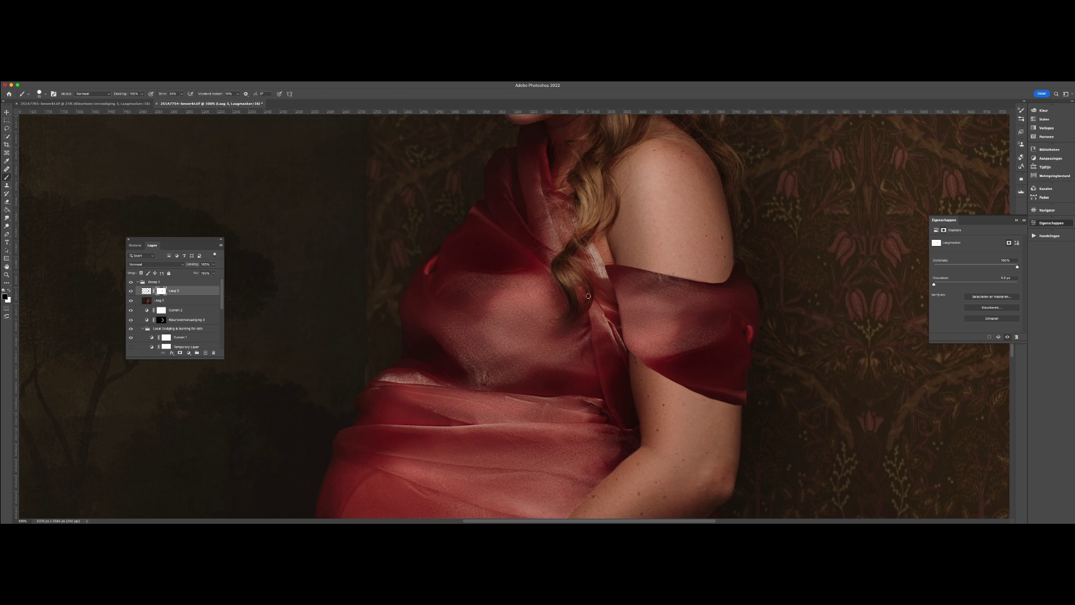
pyautogui.scroll(-5, 588, 296)
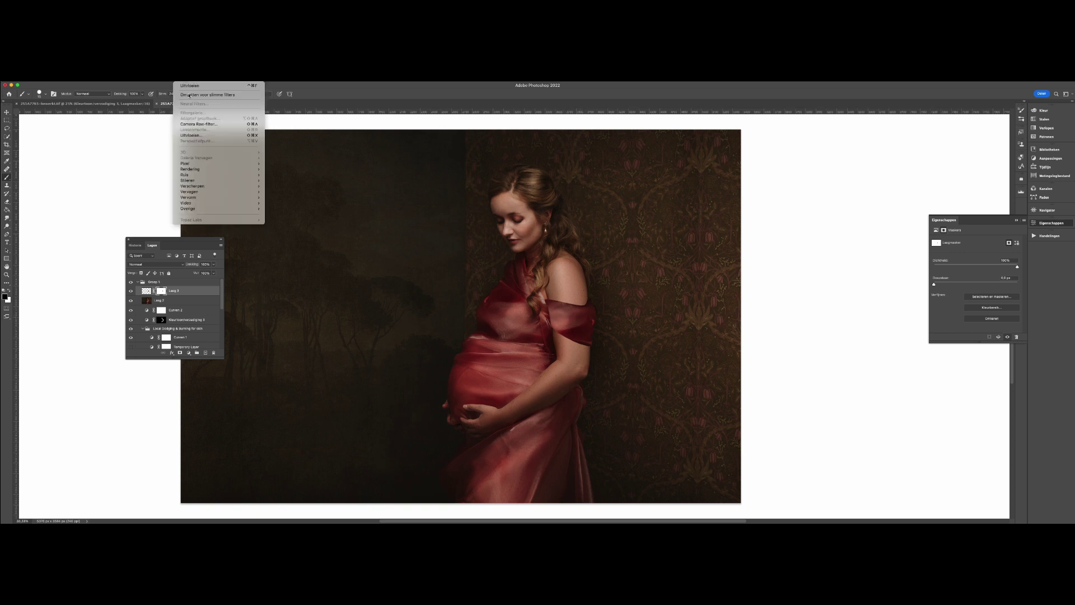
pyautogui.click(236, 149)
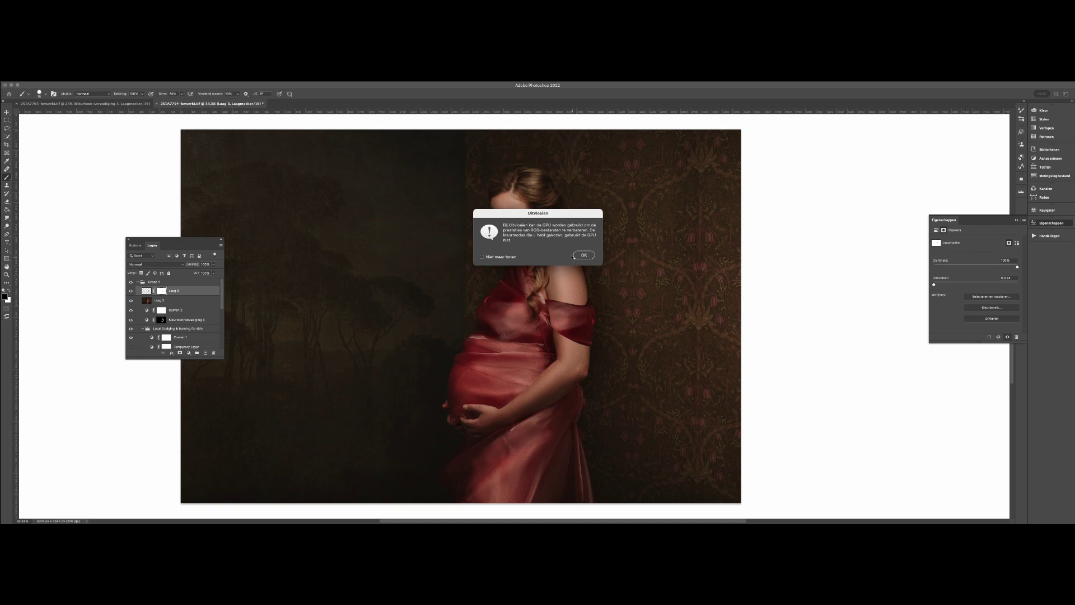
# - Reopen Liquify with brush size 250 and pressure 63, and push the sleeve fabric into shape
pyautogui.click(875, 446)
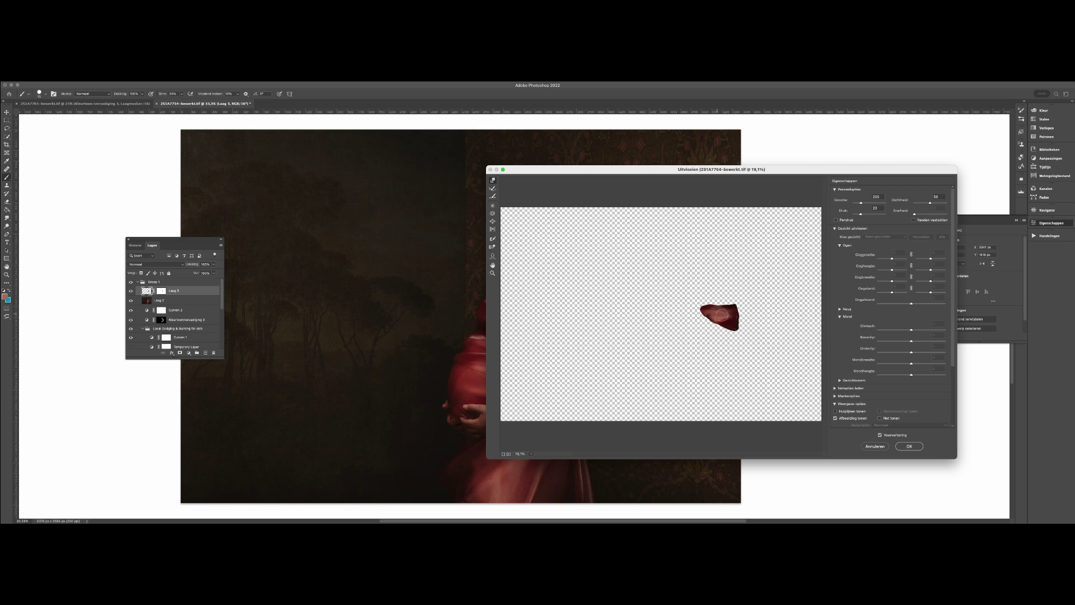
pyautogui.press('Return')
pyautogui.press('super+plus')
pyautogui.press('super+plus')
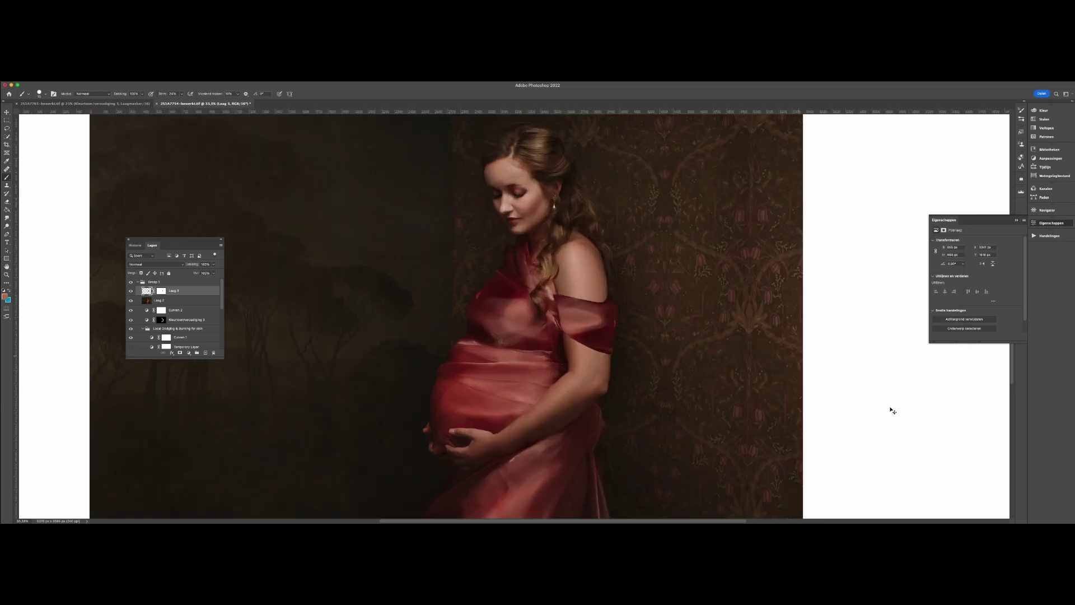
pyautogui.click(185, 78)
pyautogui.click(219, 137)
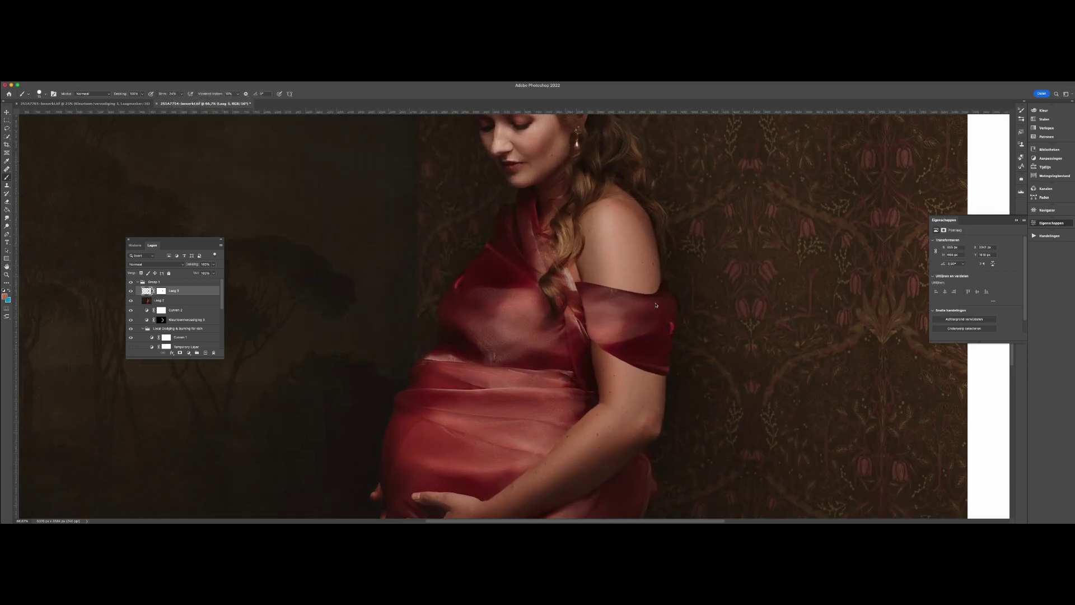
pyautogui.press(']')
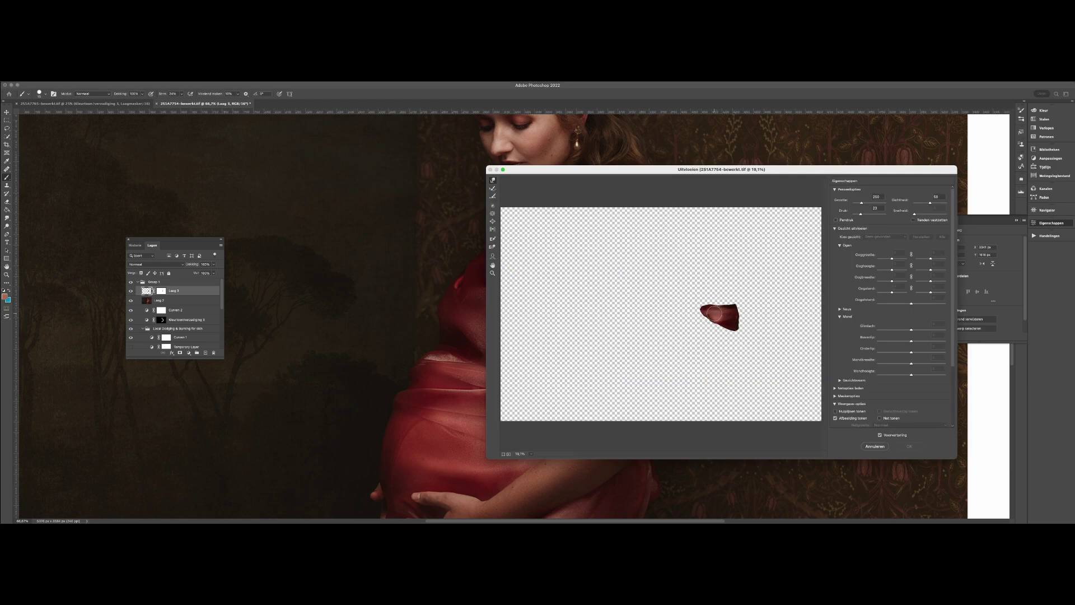
pyautogui.moveTo(714, 313); pyautogui.dragTo(744, 305)
pyautogui.moveTo(861, 214); pyautogui.dragTo(874, 215)
pyautogui.press('Return')
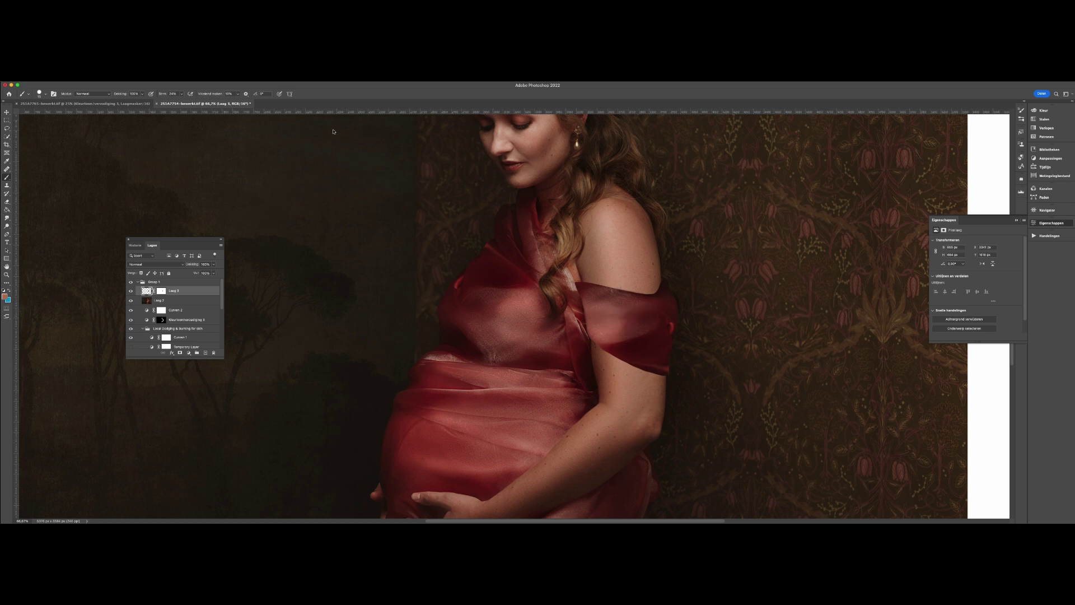
pyautogui.press('v')
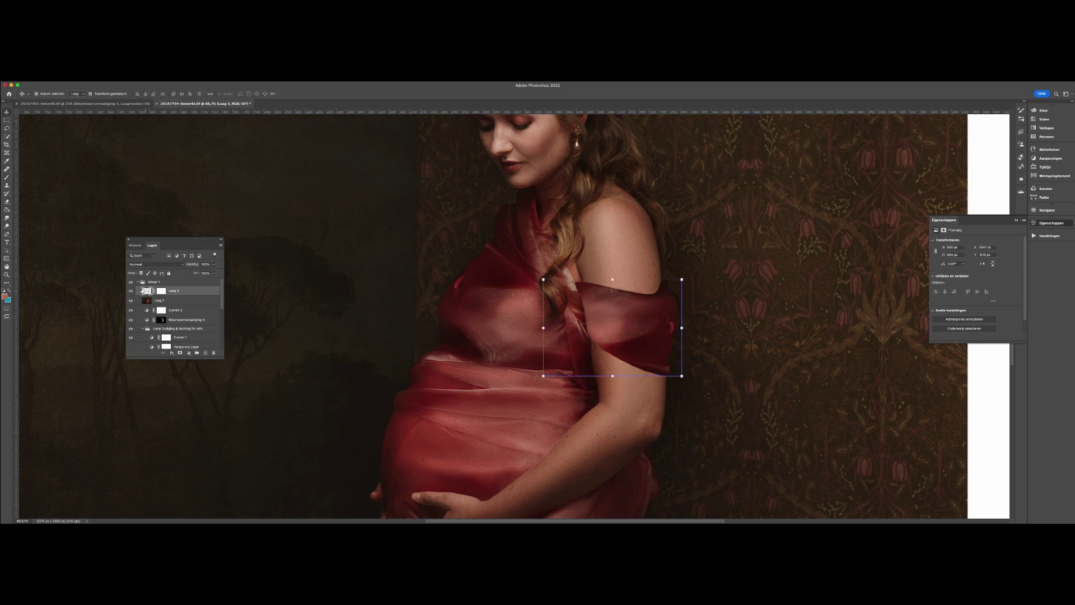
# - Warp the sleeve with three added grid splits, bending the fabric to fold around the arm
pyautogui.click(607, 377)
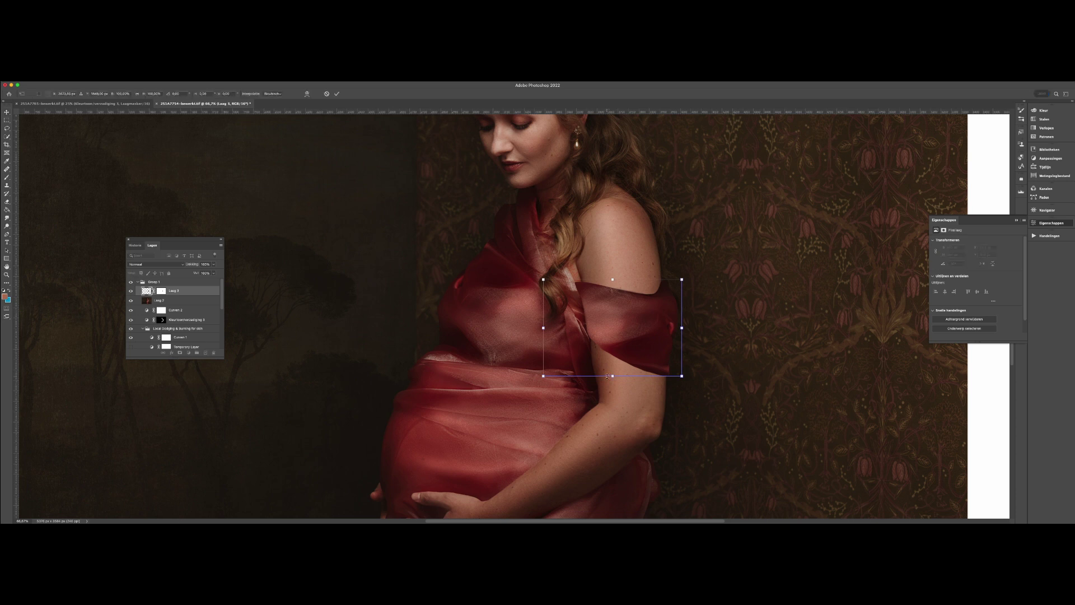
pyautogui.click(307, 93)
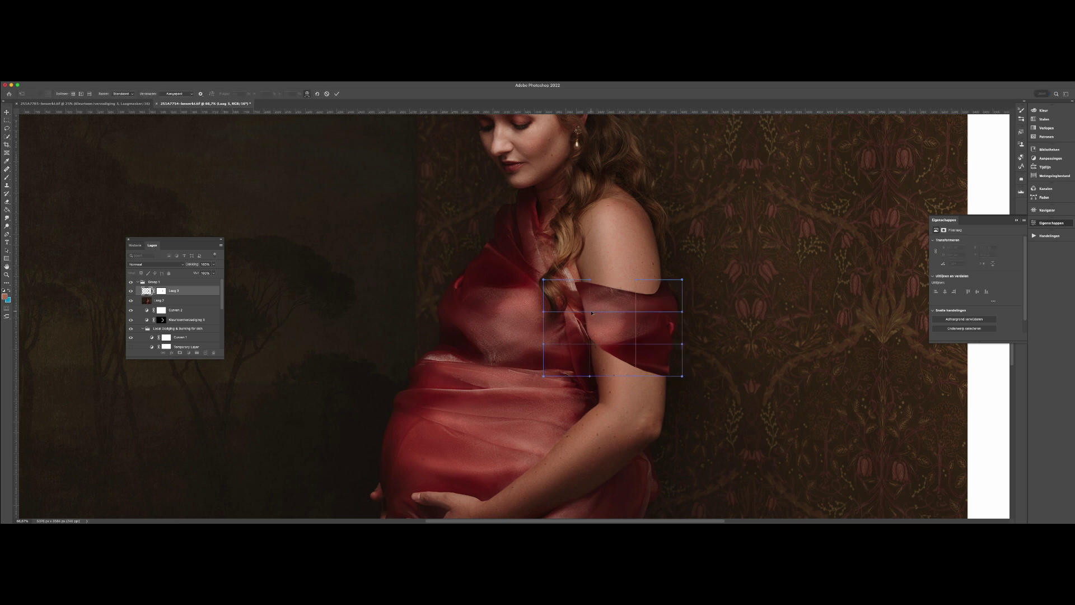
pyautogui.click(73, 94)
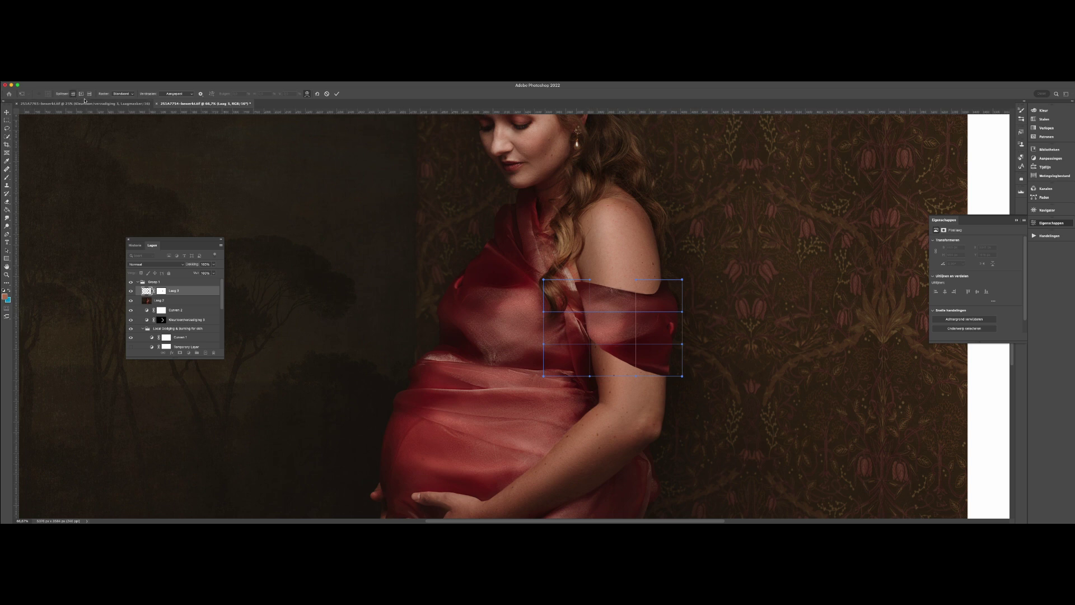
pyautogui.click(591, 312)
pyautogui.moveTo(592, 313); pyautogui.dragTo(597, 306)
pyautogui.click(637, 312)
pyautogui.moveTo(637, 312); pyautogui.dragTo(654, 316)
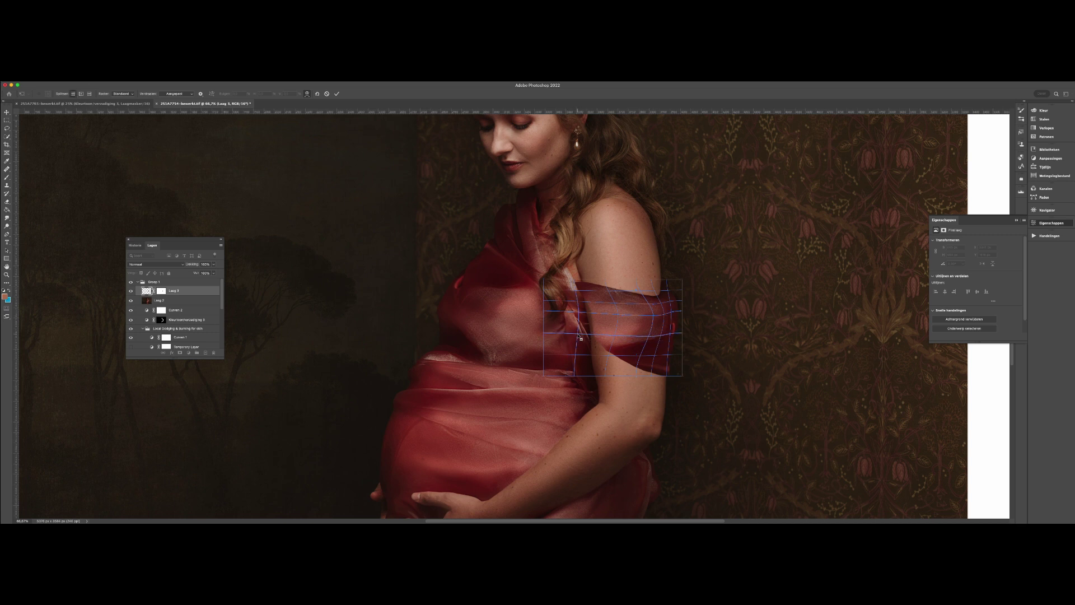
pyautogui.click(580, 336)
pyautogui.moveTo(573, 337)
pyautogui.mouseDown()
pyautogui.moveTo(568, 347)
pyautogui.moveTo(573, 317)
pyautogui.mouseUp()
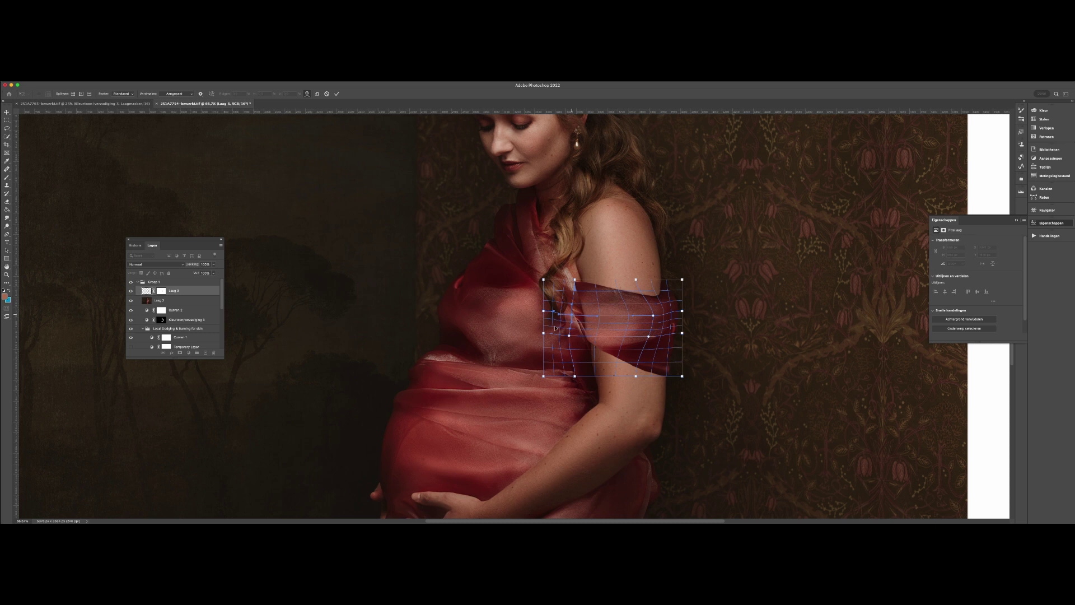
pyautogui.press('Return')
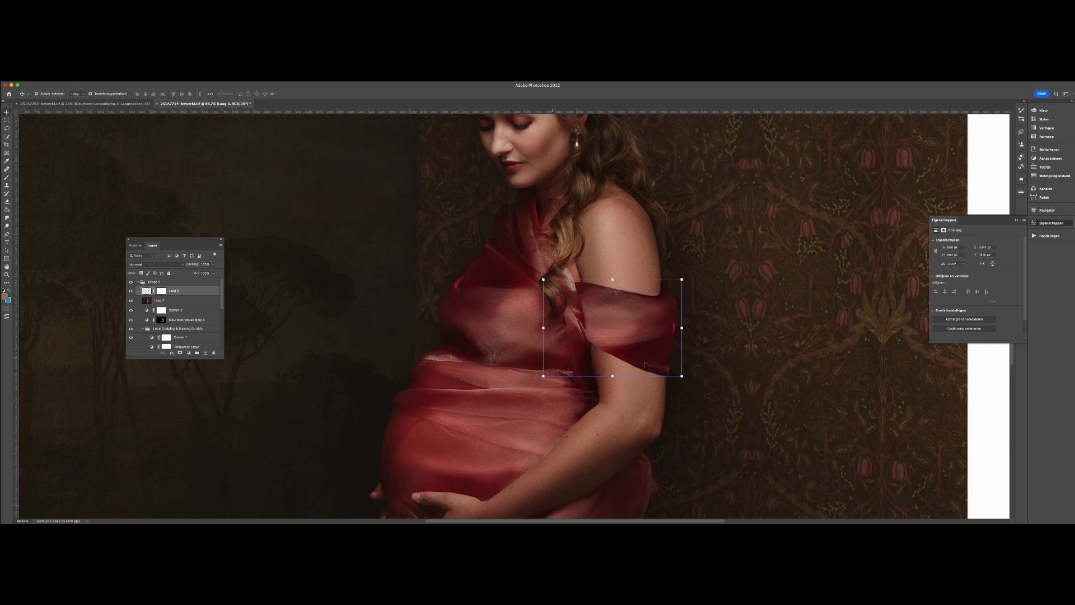
# - Compare the sleeve before and after the last warp, revert to the earlier Free Transform state, and select Laag 2
pyautogui.click(135, 245)
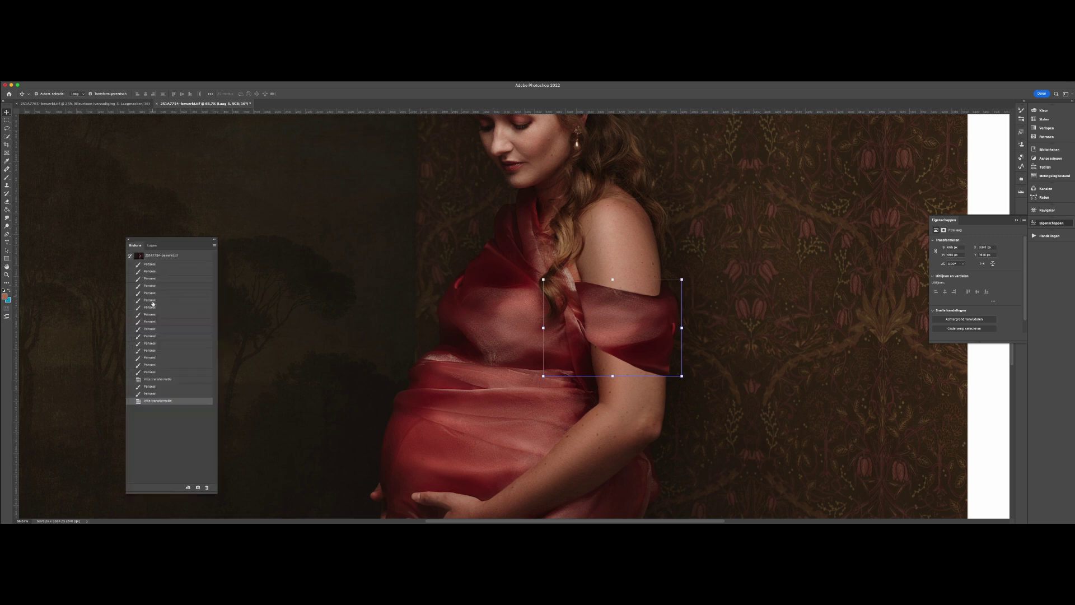
pyautogui.click(155, 379)
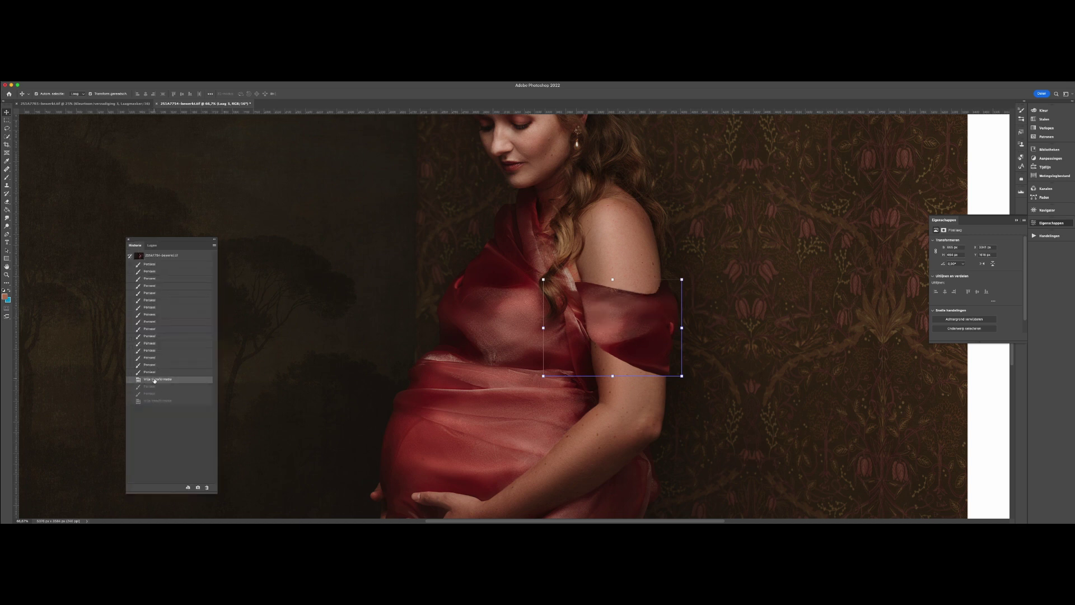
pyautogui.click(165, 402)
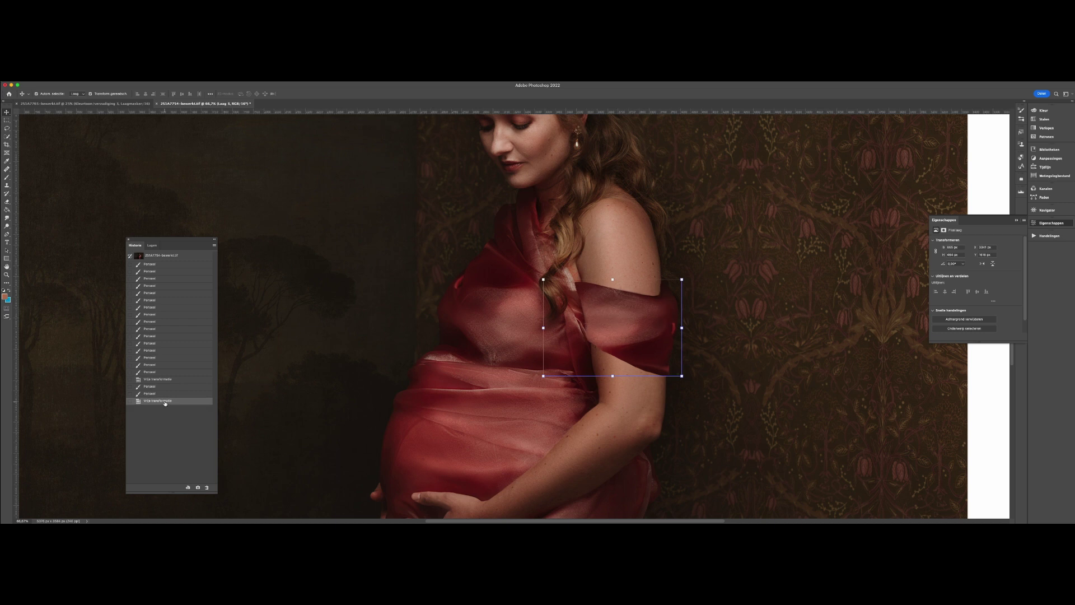
pyautogui.click(160, 381)
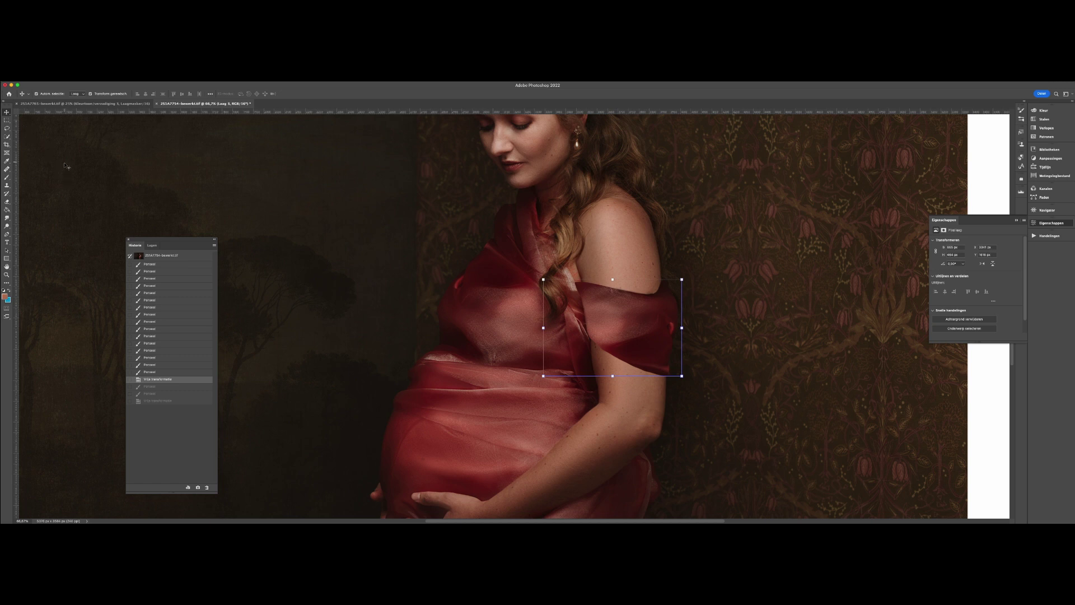
pyautogui.click(152, 245)
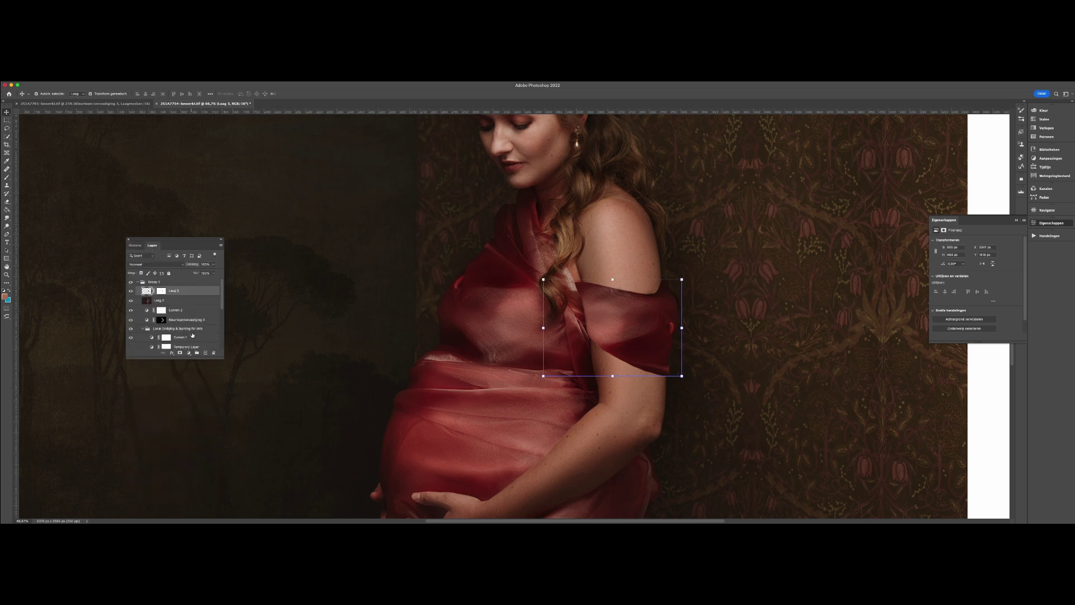
pyautogui.click(172, 300)
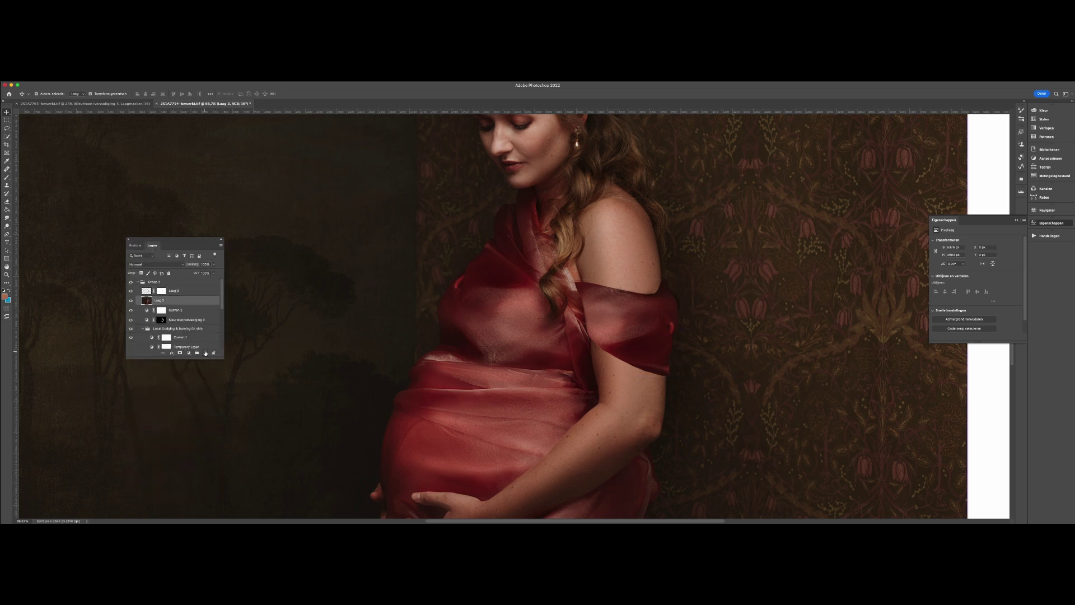
# - Add a Curves adjustment, hide Curven 3, and add a new empty layer above it
pyautogui.click(205, 353)
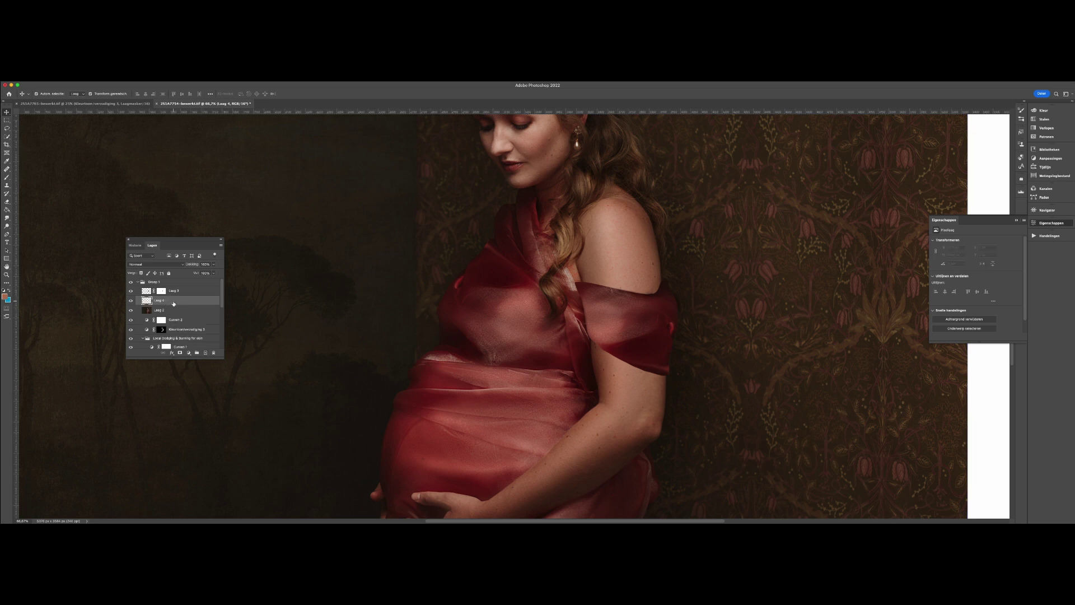
pyautogui.press('F2')
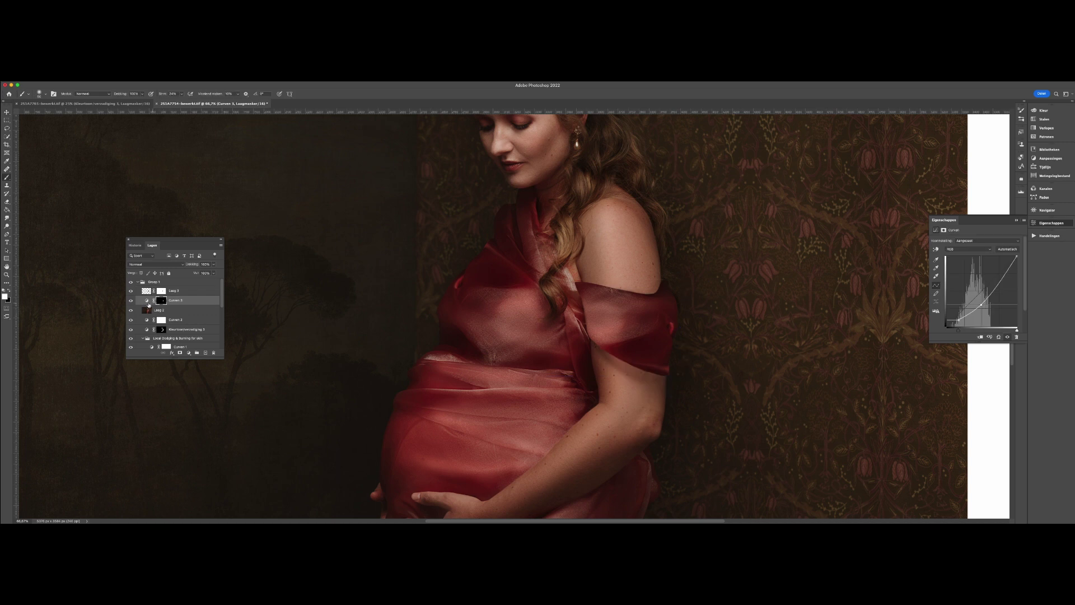
pyautogui.click(131, 301)
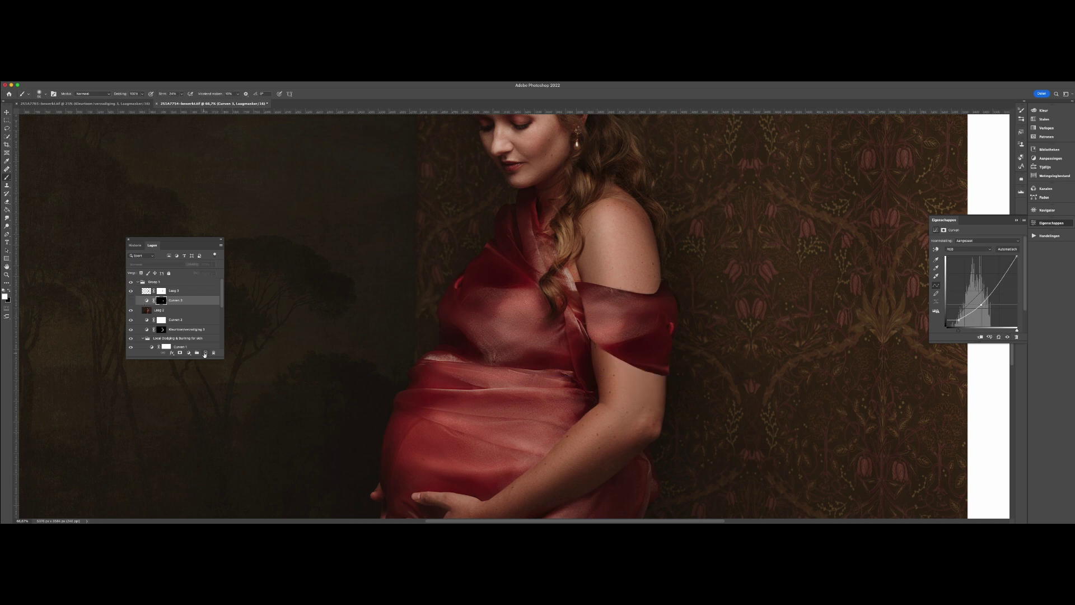
pyautogui.click(205, 354)
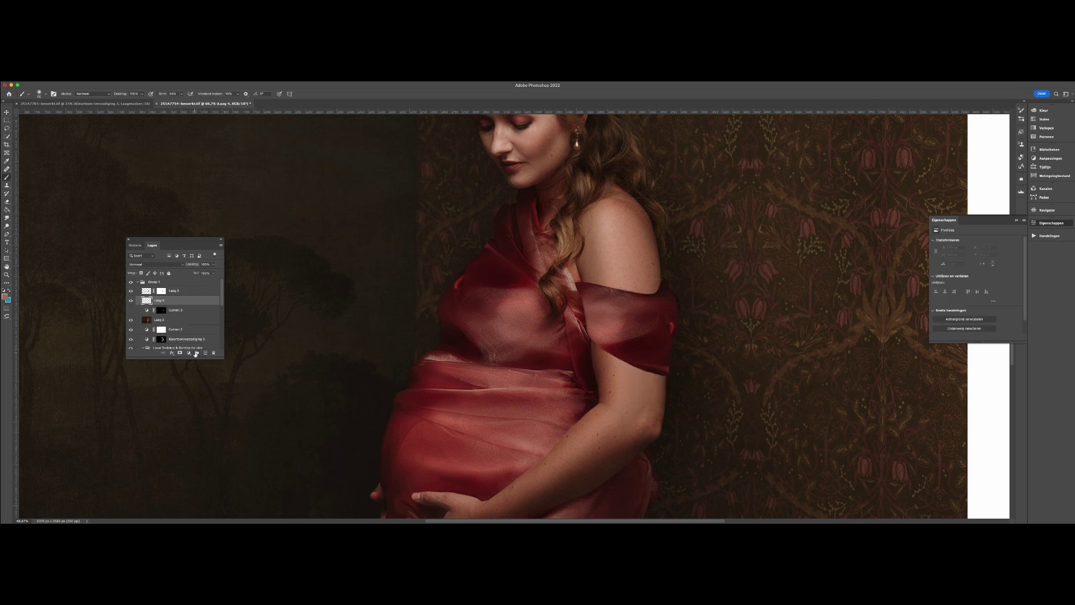
# - Sample the arm's skin tone with the Eyedropper as the painting colour and return to the Brush
pyautogui.press('i')
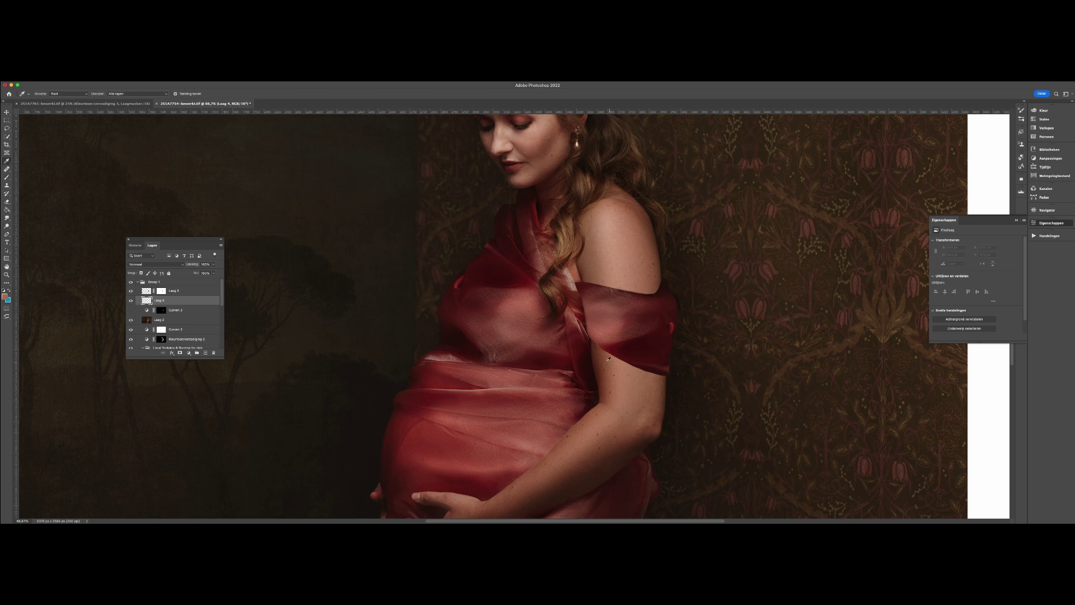
pyautogui.moveTo(602, 356)
pyautogui.mouseDown()
pyautogui.moveTo(662, 374)
pyautogui.moveTo(640, 369)
pyautogui.mouseUp()
pyautogui.press('b')
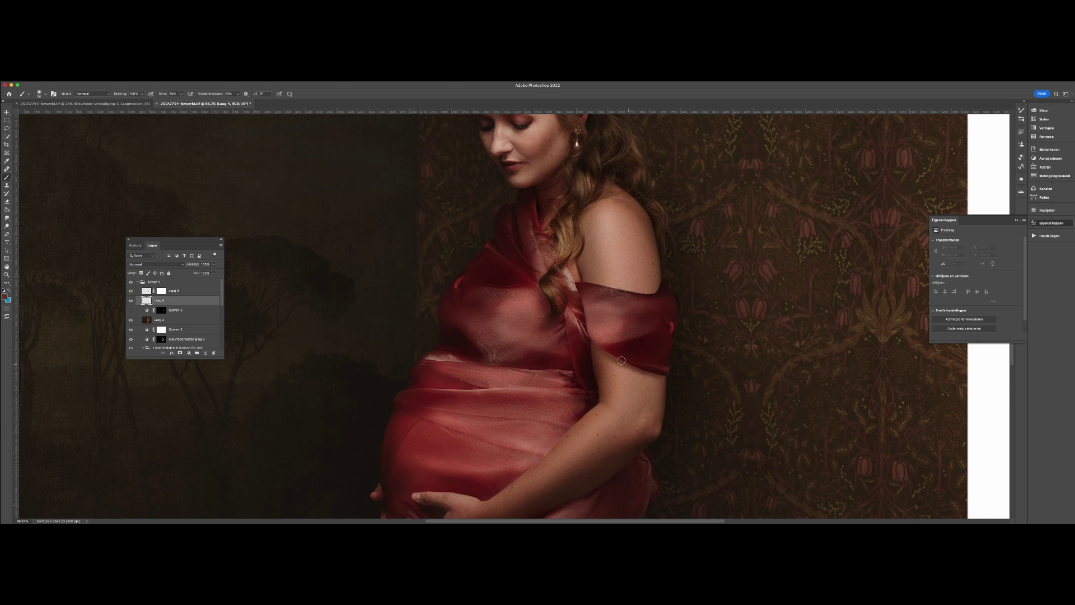
pyautogui.click(142, 263)
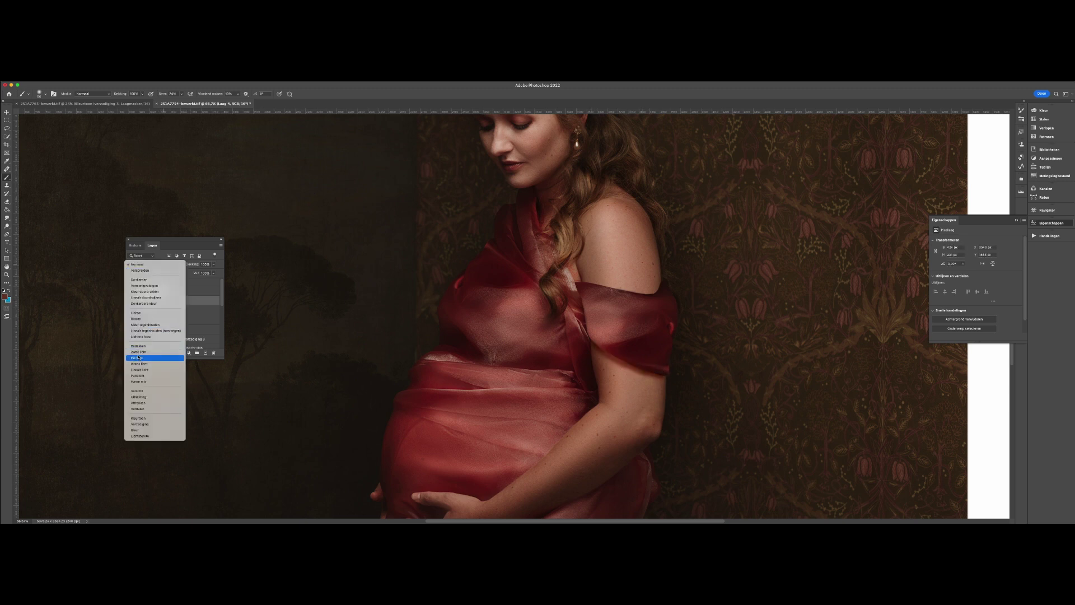
# - Try Fel licht on the new layer, undo it, and set its blend mode to Zwak licht
pyautogui.click(137, 357)
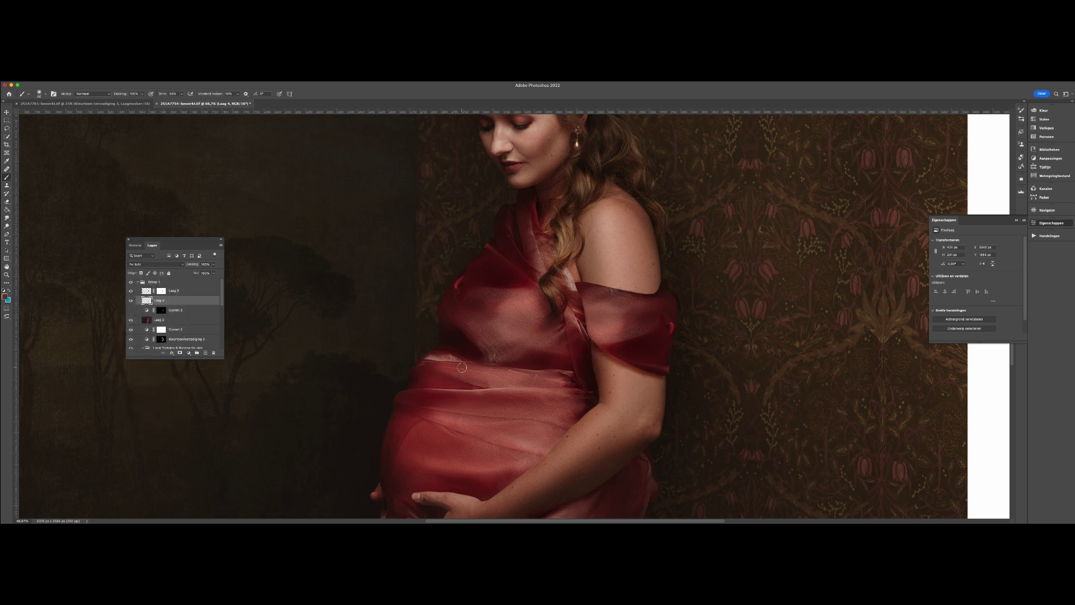
pyautogui.press('super+z')
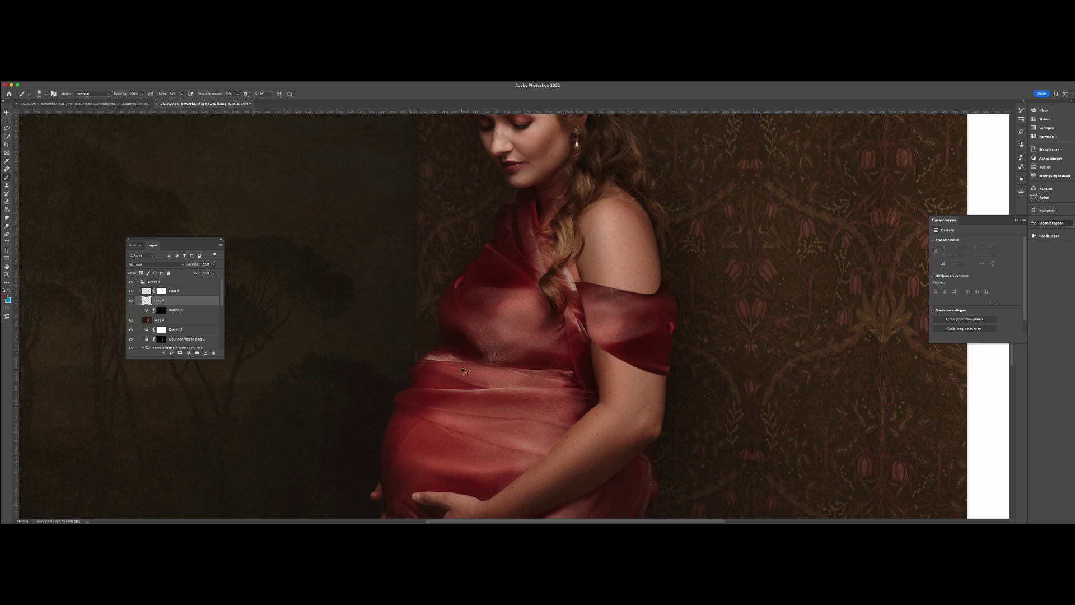
pyautogui.click(154, 264)
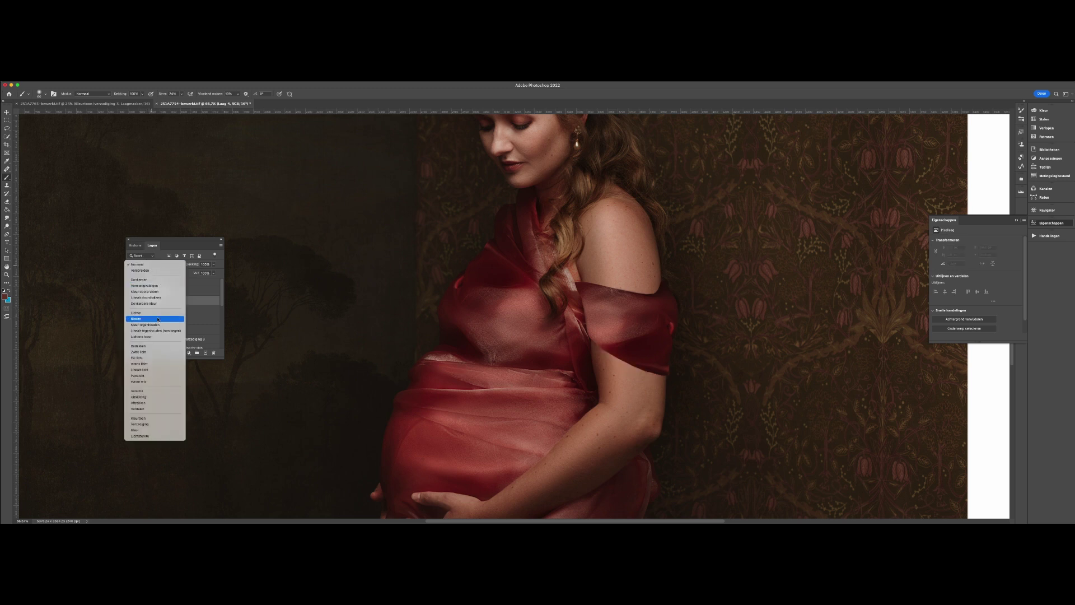
pyautogui.click(152, 352)
# - Paint the sampled skin tone onto Laag 4 at 20% opacity and switch its blend to Fel licht
pyautogui.press('2')
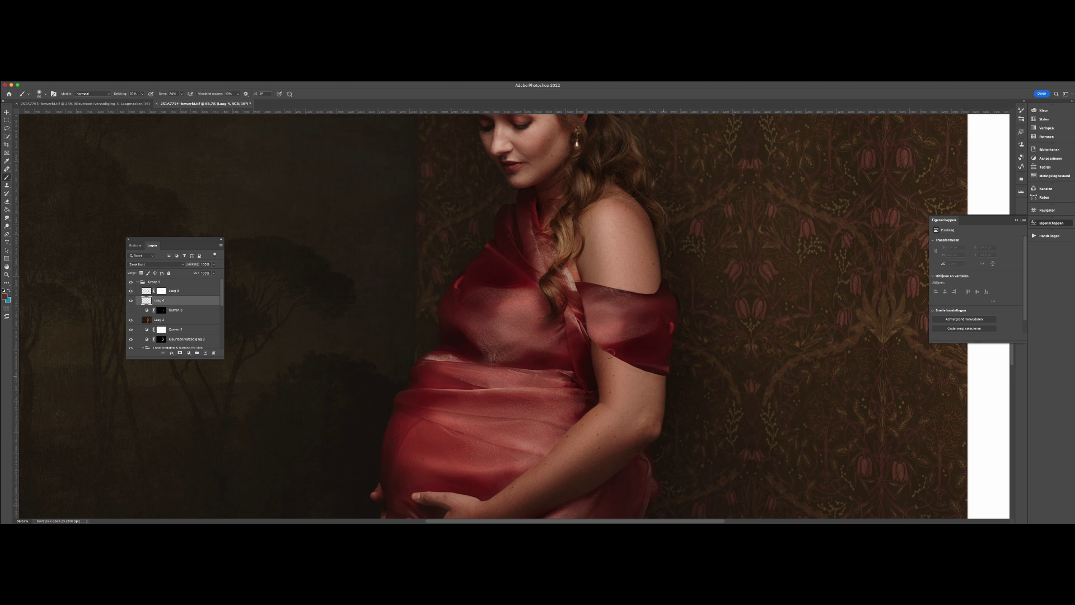
pyautogui.moveTo(610, 353); pyautogui.dragTo(601, 350)
pyautogui.click(162, 264)
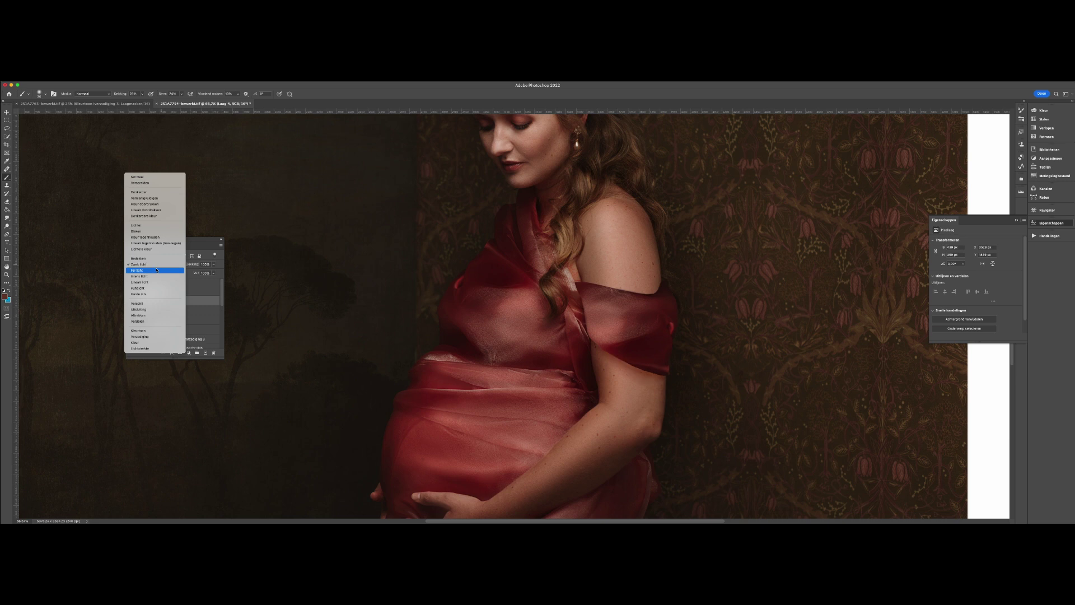
pyautogui.click(156, 270)
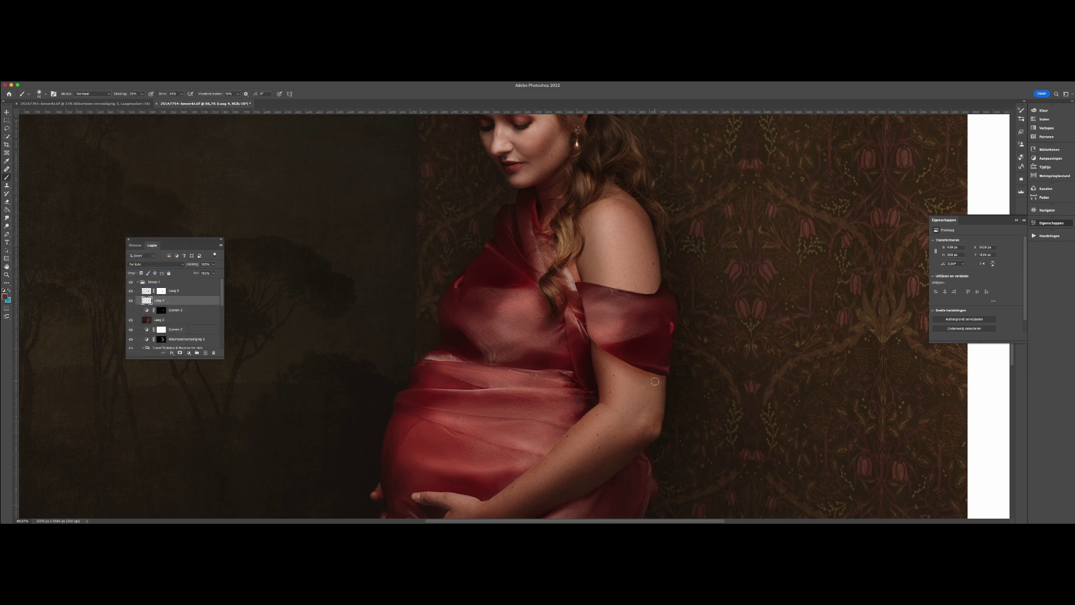
# - Adjust the brush size, set painting opacity to 80%, switch to the Eraser, and check the shoulder at overview and 100% zoom
pyautogui.press('[')
pyautogui.press('[')
pyautogui.press('[')
pyautogui.press(']')
pyautogui.press(']')
pyautogui.press(']')
pyautogui.press(']')
pyautogui.press(']')
pyautogui.press(']')
pyautogui.press(']')
pyautogui.press('[')
pyautogui.press('[')
pyautogui.press('[')
pyautogui.press('[')
pyautogui.press('[')
pyautogui.press('[')
pyautogui.press(']')
pyautogui.press(']')
pyautogui.press('[')
pyautogui.press('[')
pyautogui.press('[')
pyautogui.press('[')
pyautogui.press('[')
pyautogui.press('[')
pyautogui.press('[')
pyautogui.press('[')
pyautogui.press('[')
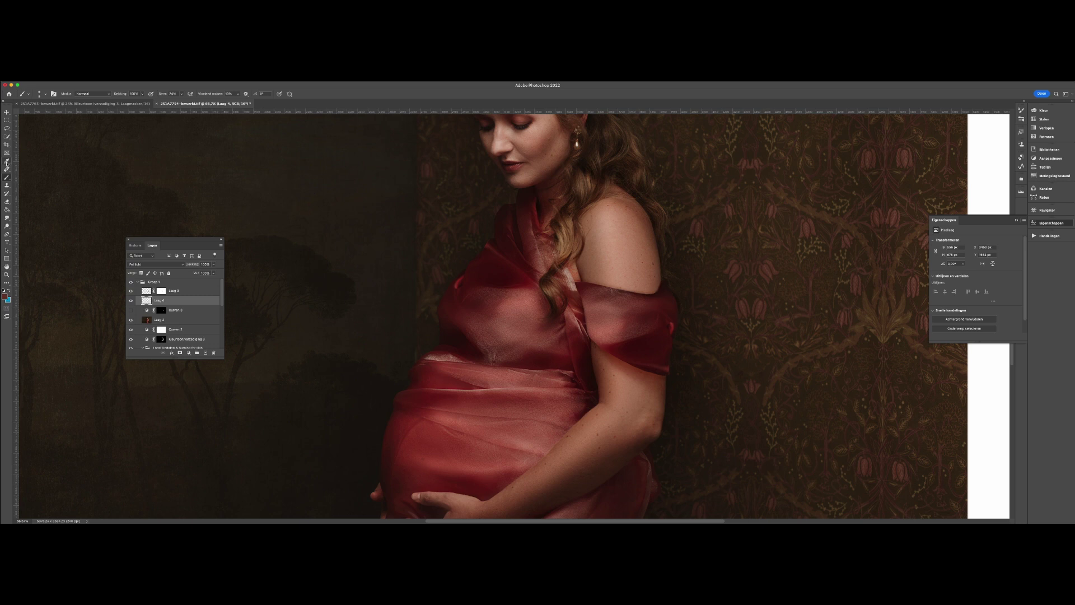
pyautogui.press('8')
pyautogui.press('e')
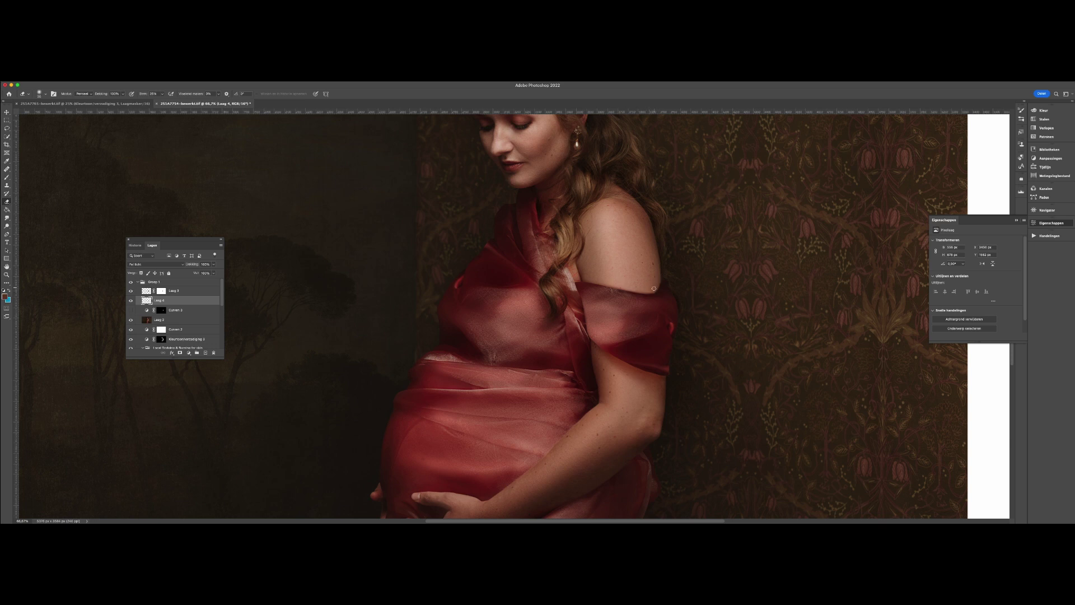
pyautogui.press('super+minus')
pyautogui.press('super+minus')
pyautogui.press('super+minus')
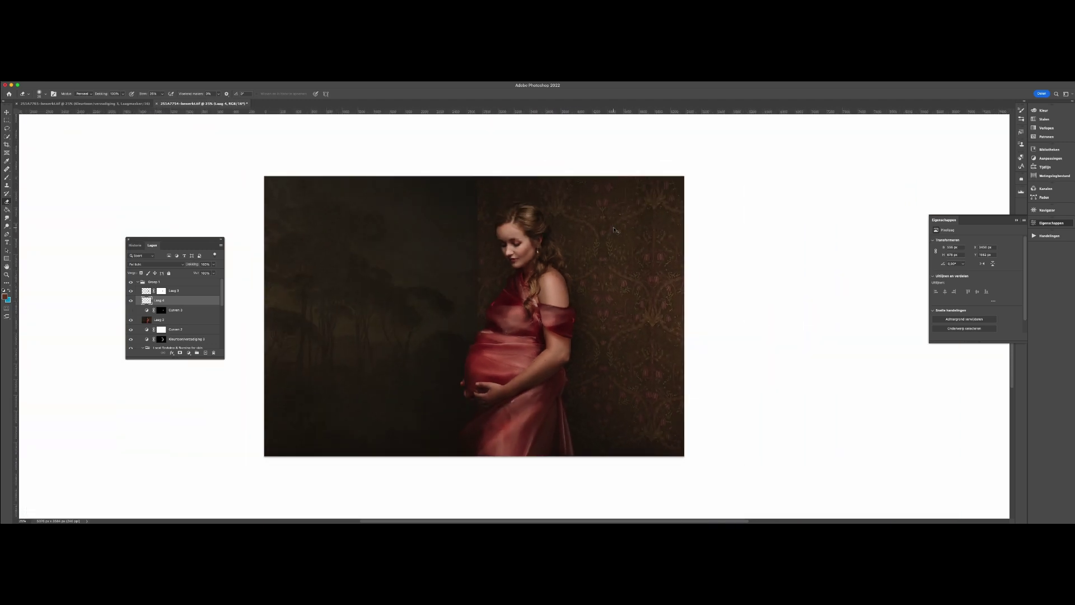
pyautogui.press('super+plus')
pyautogui.press('super+plus')
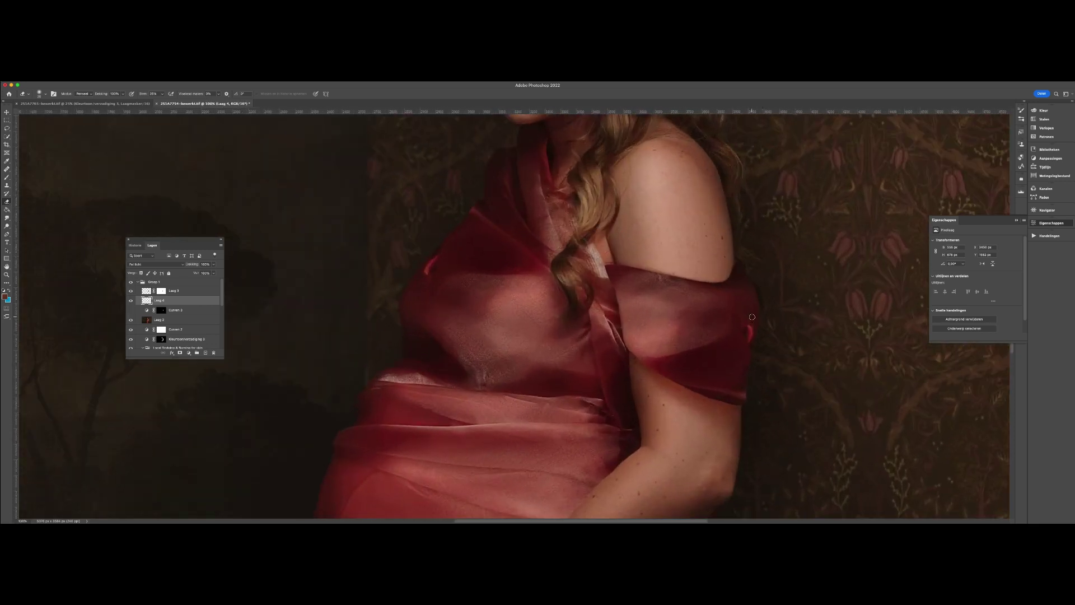
pyautogui.hscroll(3, 750, 314)
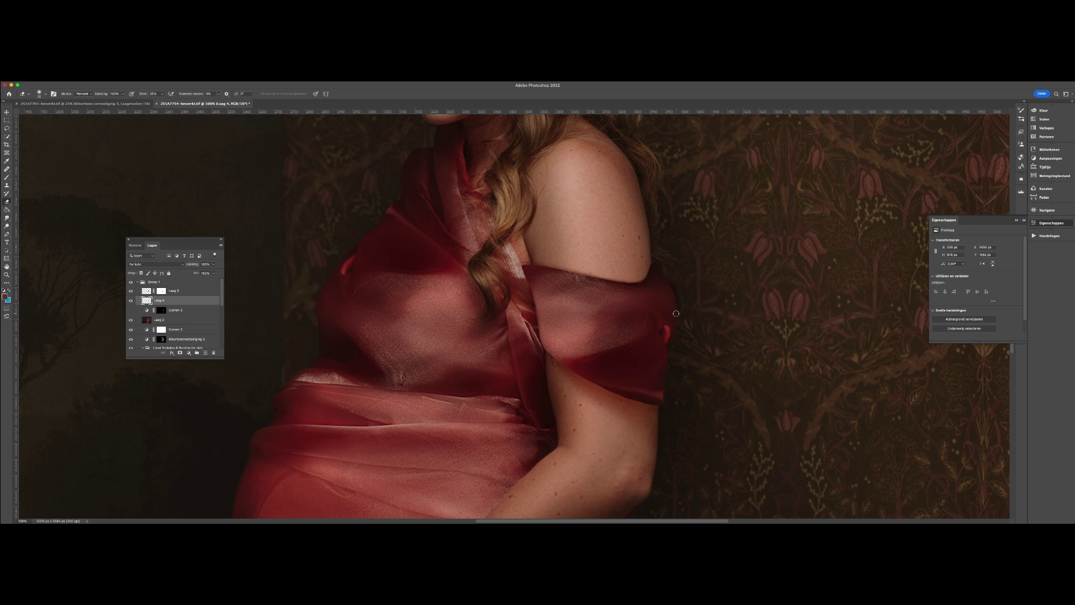
pyautogui.press('super+minus')
pyautogui.press('super+minus')
pyautogui.press('super+minus')
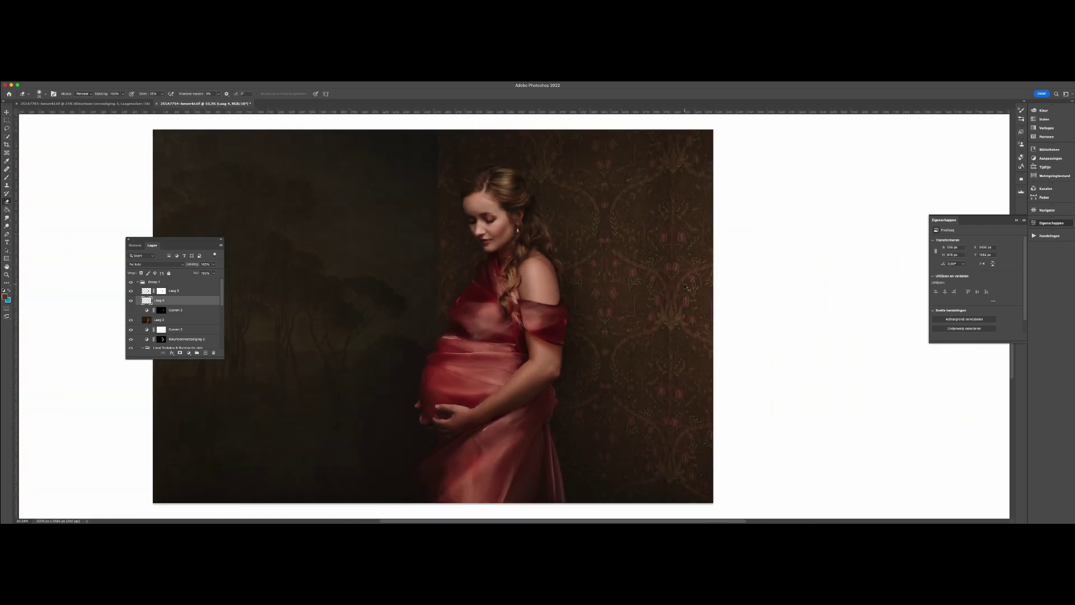
pyautogui.press('super+plus')
pyautogui.press('super+plus')
pyautogui.press('super+plus')
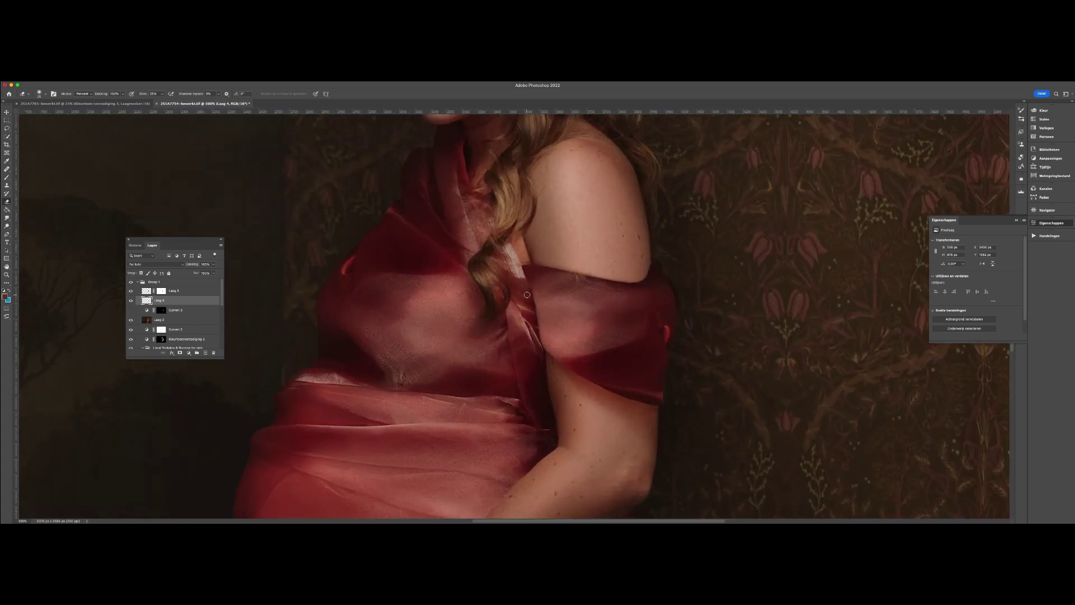
# - Paint and erase shading along the fabric fold, then darken the strap beside her hair
pyautogui.press('b')
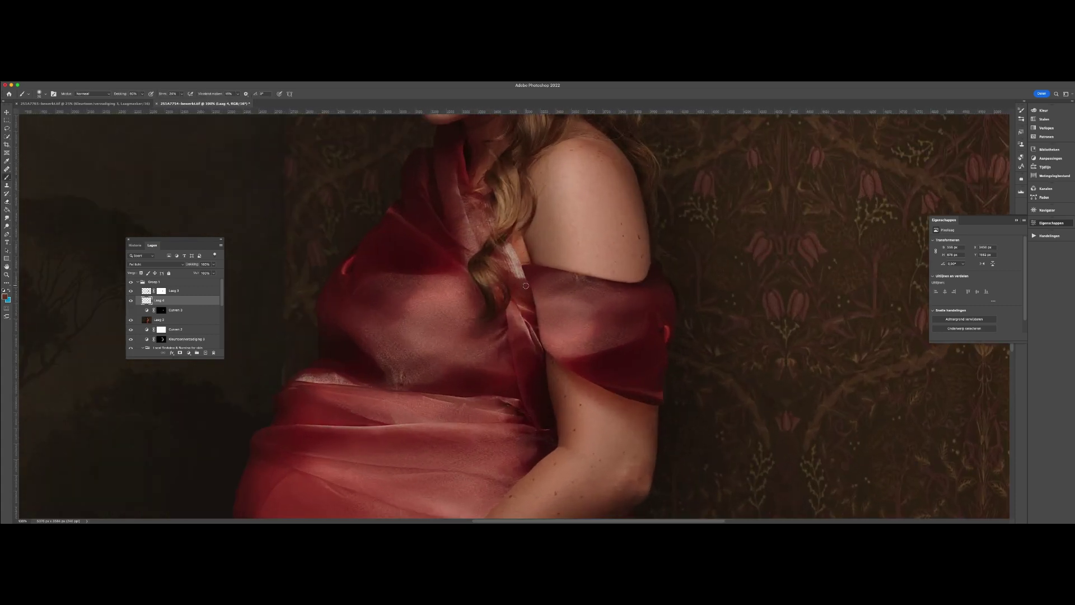
pyautogui.press(']')
pyautogui.press(']')
pyautogui.press(']')
pyautogui.moveTo(548, 334)
pyautogui.mouseDown()
pyautogui.moveTo(532, 318)
pyautogui.moveTo(548, 365)
pyautogui.moveTo(521, 307)
pyautogui.moveTo(556, 282)
pyautogui.moveTo(515, 273)
pyautogui.moveTo(534, 269)
pyautogui.moveTo(525, 301)
pyautogui.mouseUp()
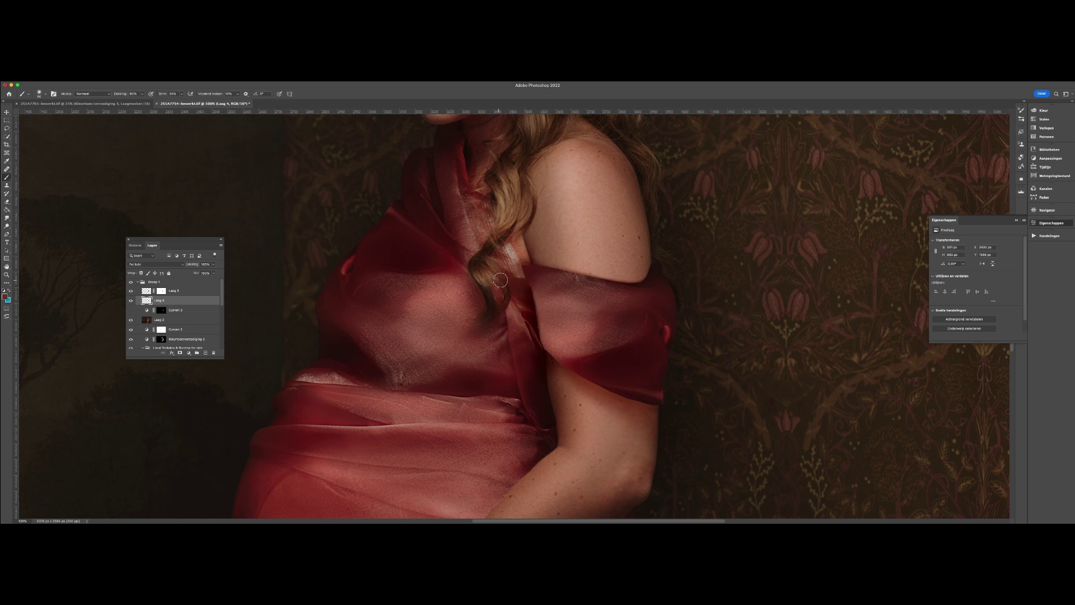
pyautogui.press('e')
pyautogui.moveTo(516, 276)
pyautogui.mouseDown()
pyautogui.moveTo(523, 339)
pyautogui.moveTo(546, 279)
pyautogui.mouseUp()
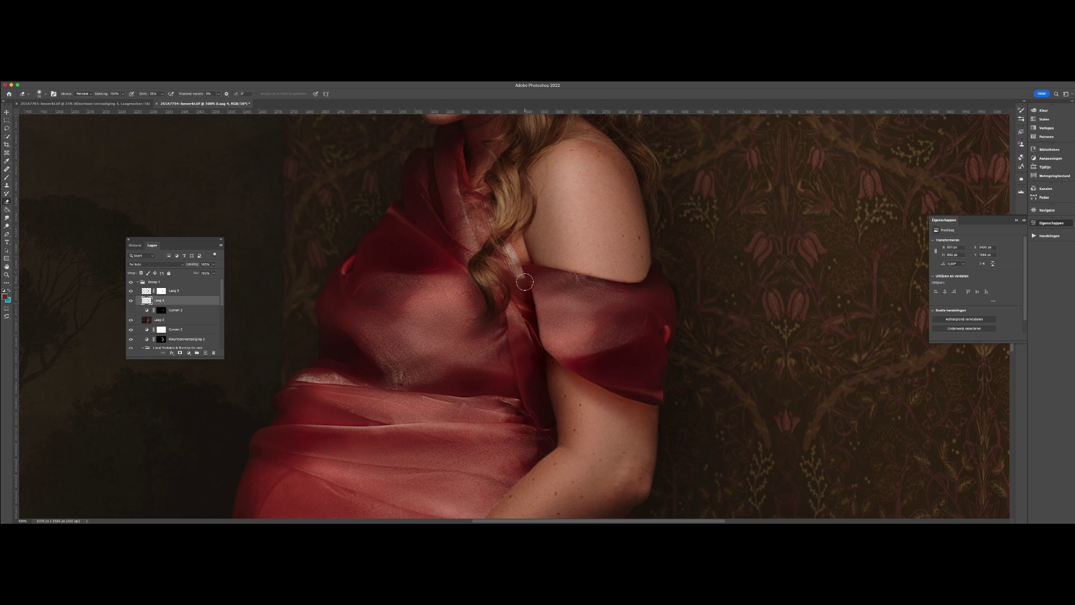
pyautogui.press('b')
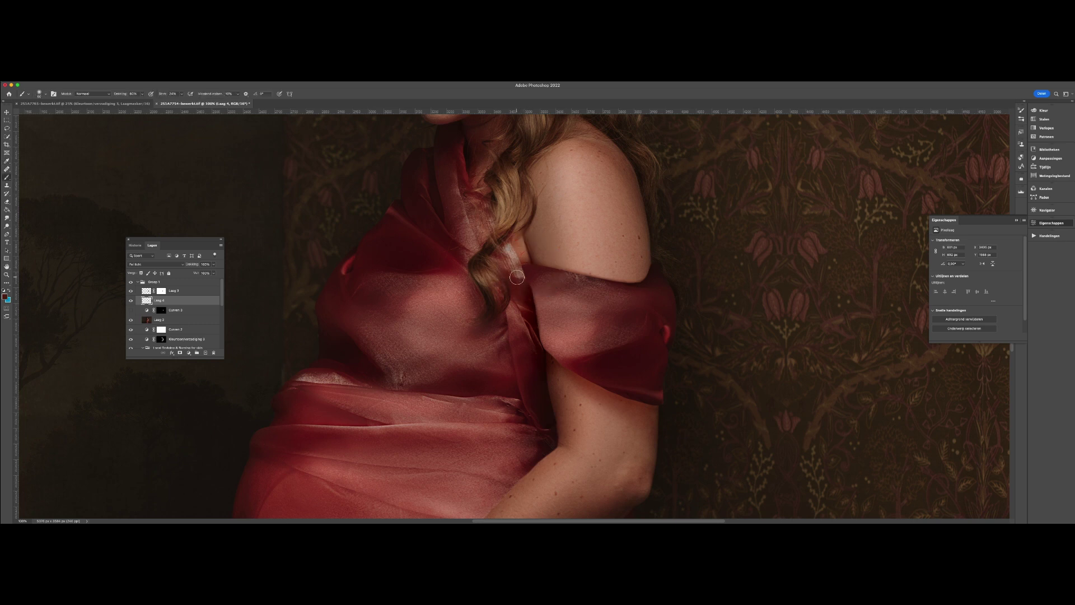
pyautogui.moveTo(517, 277); pyautogui.dragTo(529, 310)
pyautogui.press('space')
# - Select Laag 3's mask, make black the painting colour, and enlarge the brush
pyautogui.click(161, 292)
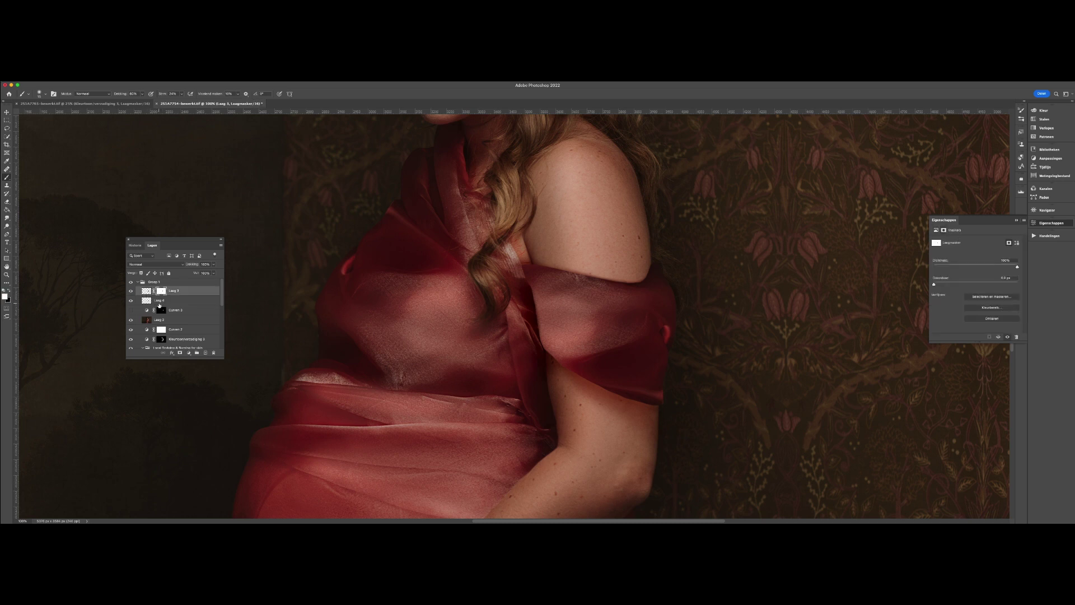
pyautogui.press('x')
pyautogui.press('space')
pyautogui.press(']')
# - Warp Laag 3's fabric, bending its inner edge toward the hair and pulling the fold over the shoulder
pyautogui.click(199, 78)
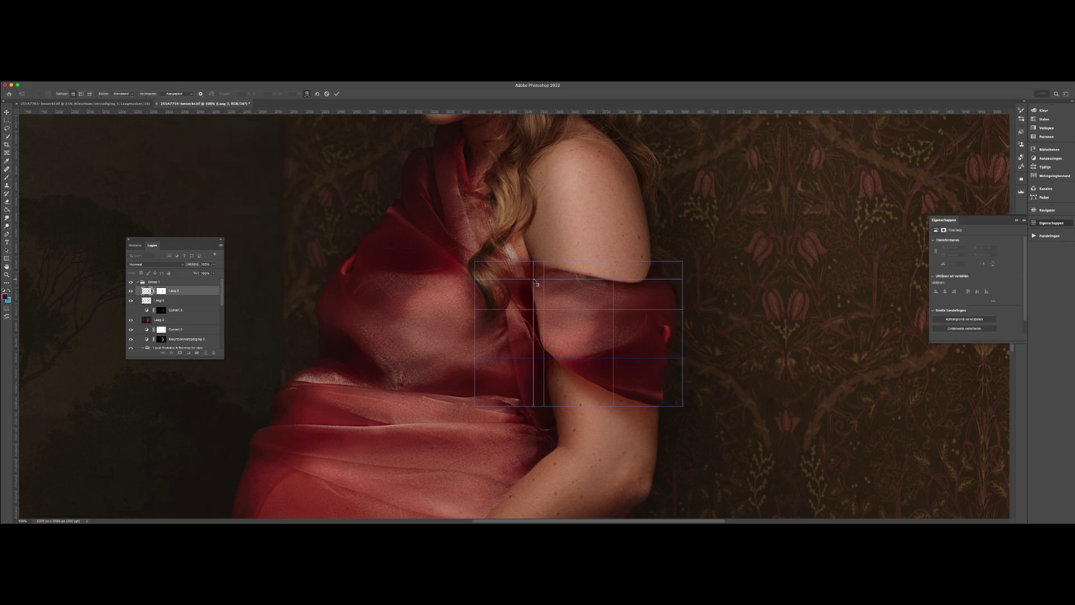
pyautogui.moveTo(534, 278); pyautogui.dragTo(521, 277)
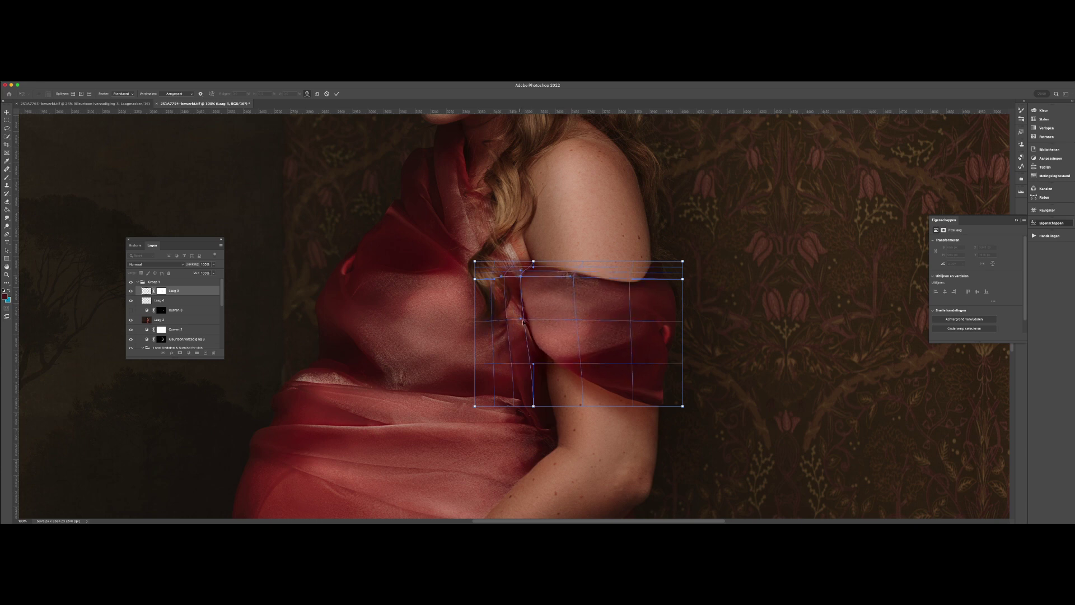
pyautogui.moveTo(525, 321); pyautogui.dragTo(532, 332)
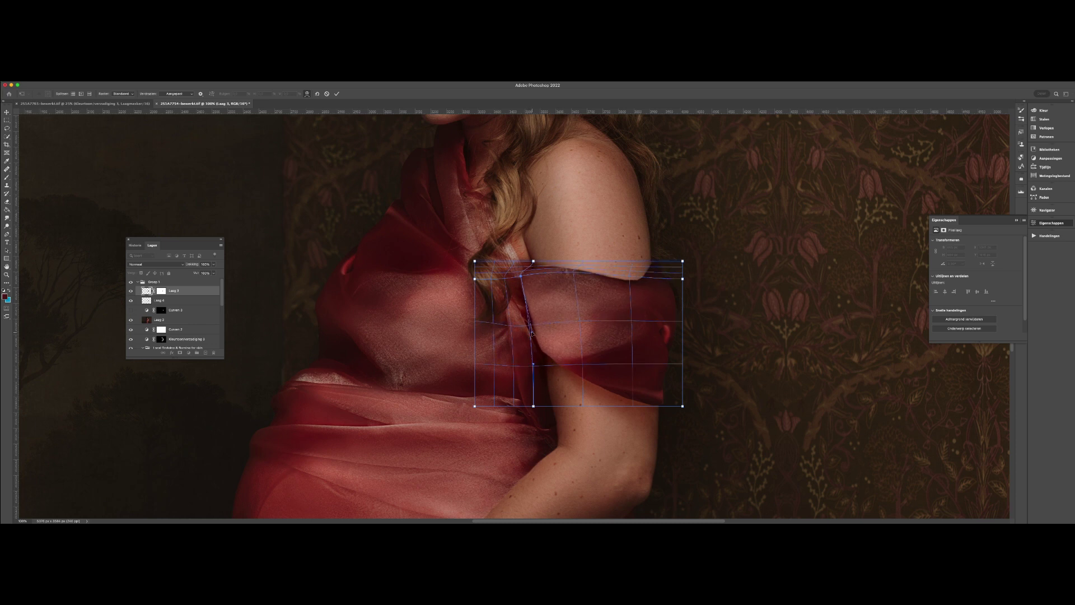
pyautogui.moveTo(523, 279); pyautogui.dragTo(519, 280)
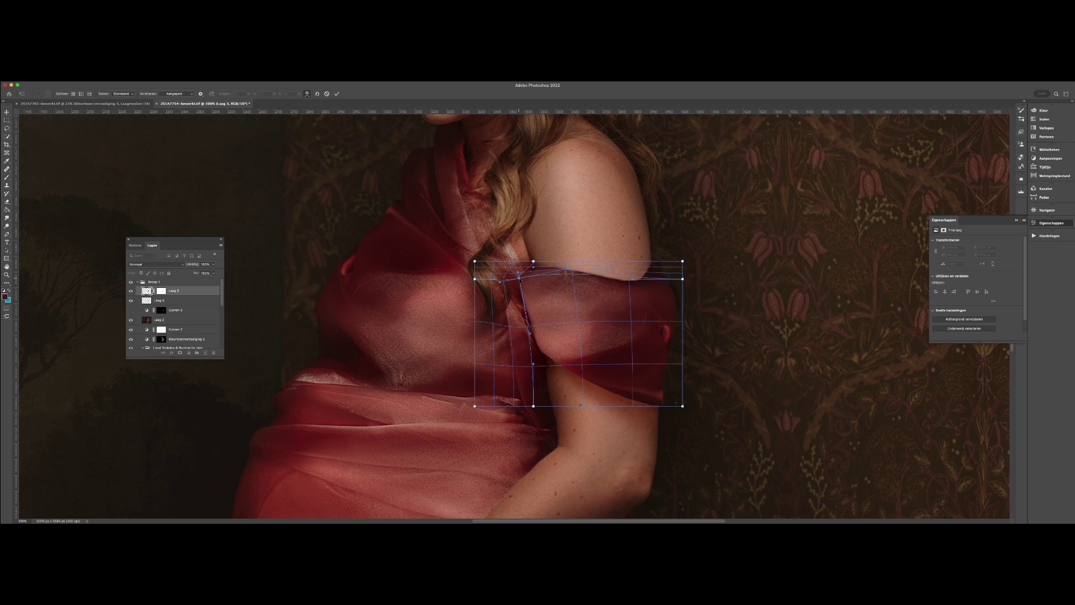
pyautogui.press('Return')
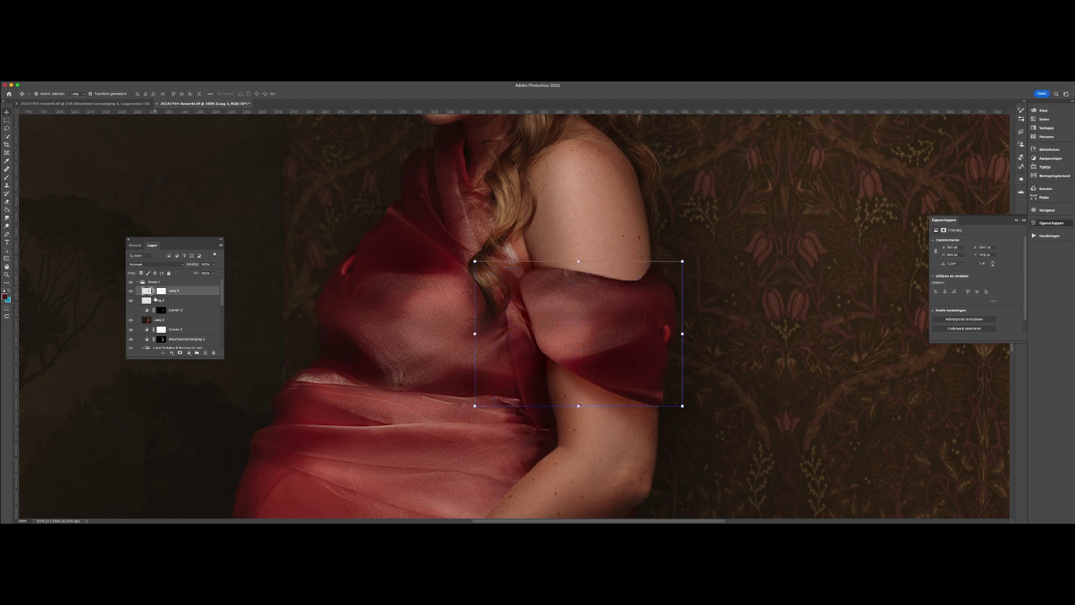
# - Select Laag 4 and toggle its visibility to compare the image with and without it
pyautogui.click(154, 302)
pyautogui.click(131, 300)
pyautogui.click(131, 300)
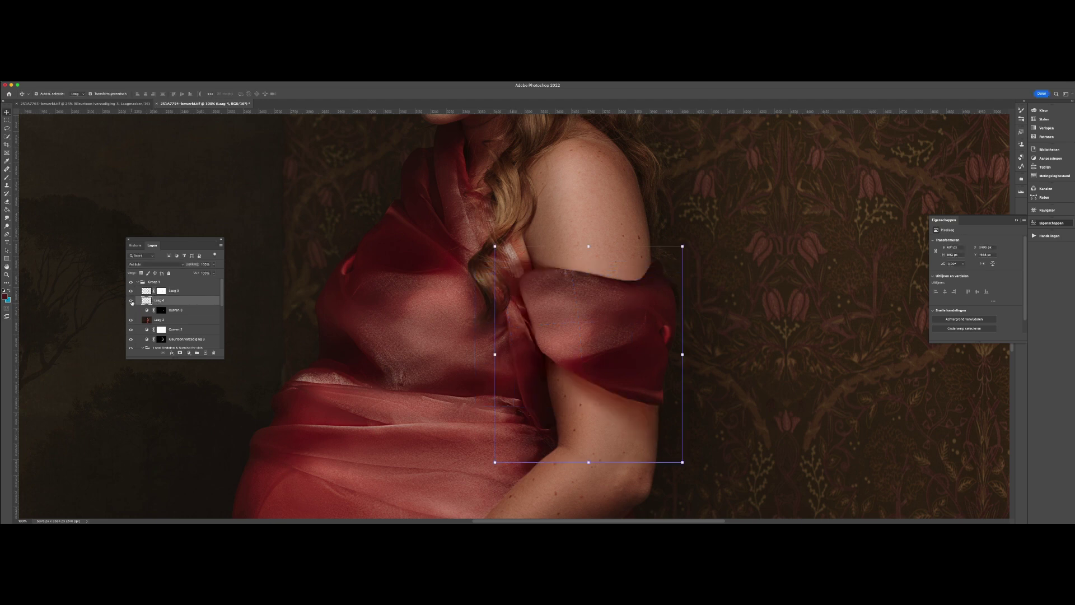
pyautogui.click(131, 301)
pyautogui.click(132, 302)
# - Erase the fabric edge around the shoulder strap and sample the nearby skin colour for the Brush
pyautogui.press('e')
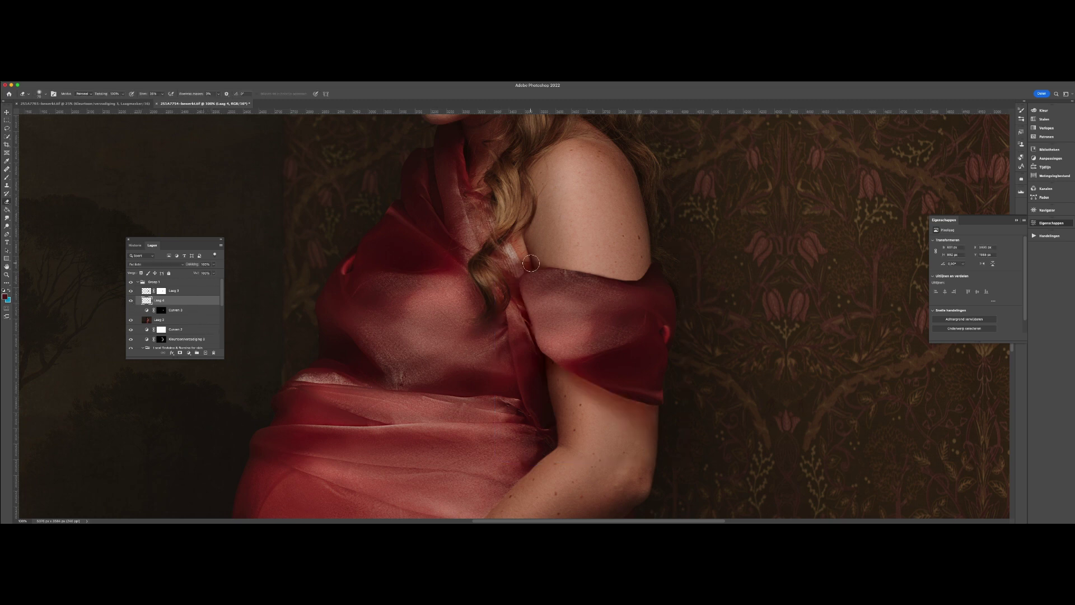
pyautogui.moveTo(523, 267)
pyautogui.mouseDown()
pyautogui.moveTo(507, 288)
pyautogui.moveTo(512, 308)
pyautogui.moveTo(507, 291)
pyautogui.moveTo(526, 344)
pyautogui.moveTo(504, 294)
pyautogui.moveTo(534, 258)
pyautogui.moveTo(436, 247)
pyautogui.mouseUp()
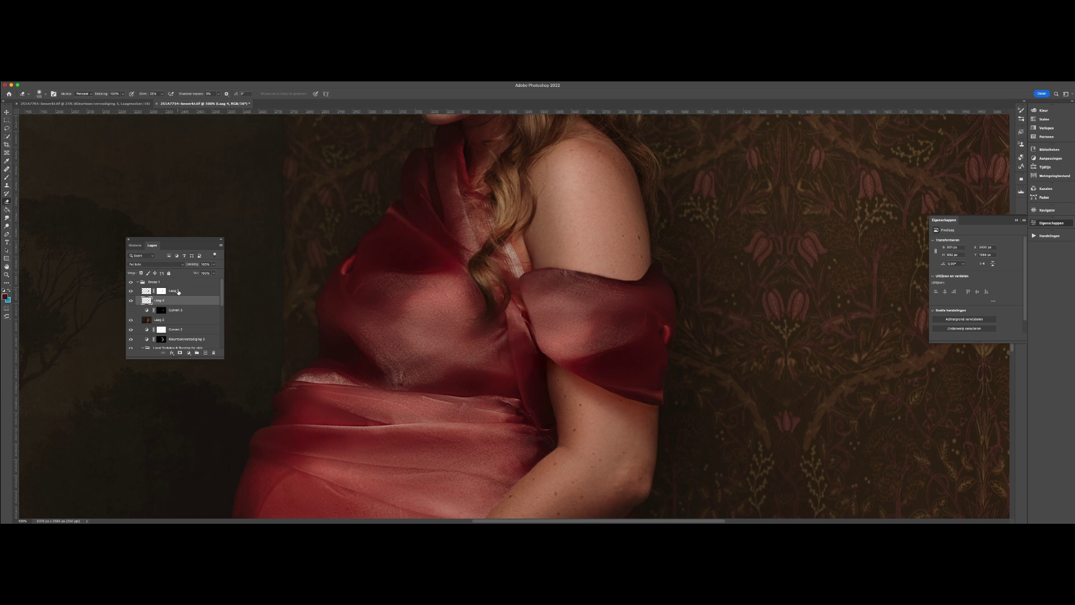
pyautogui.press('i')
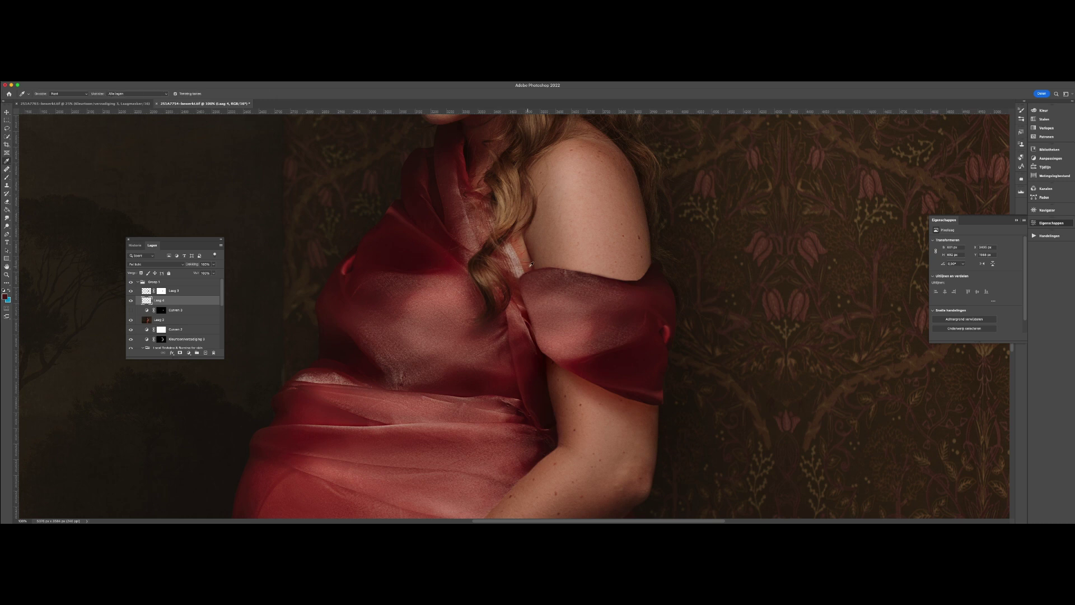
pyautogui.moveTo(531, 264); pyautogui.dragTo(525, 274)
pyautogui.press('b')
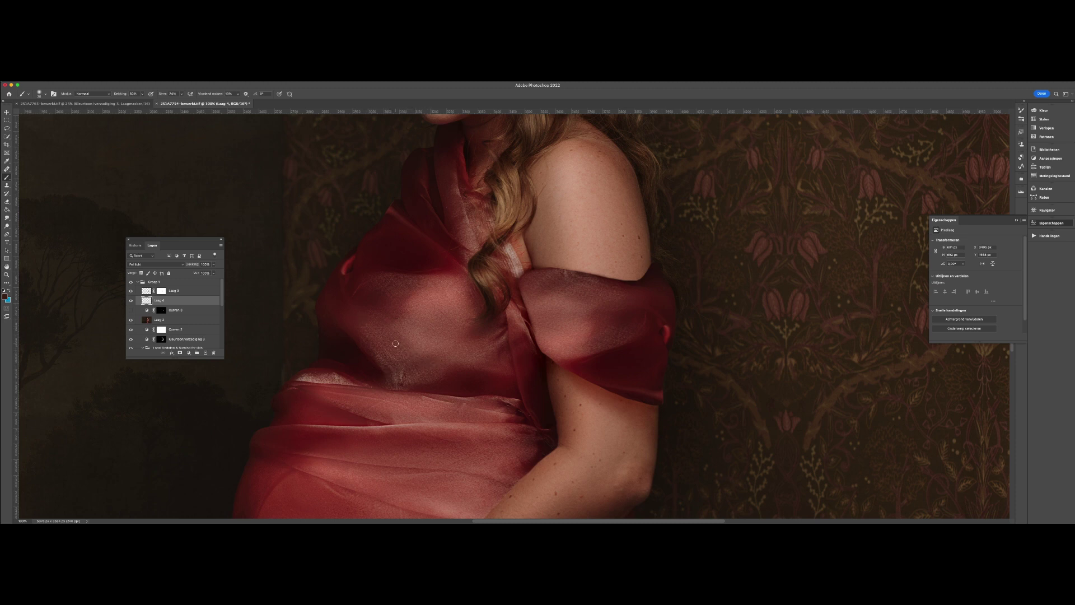
# - Sample the red fabric, add Laag 5, and paint over the sleeve at 10% with a ~100 px brush
pyautogui.press('i')
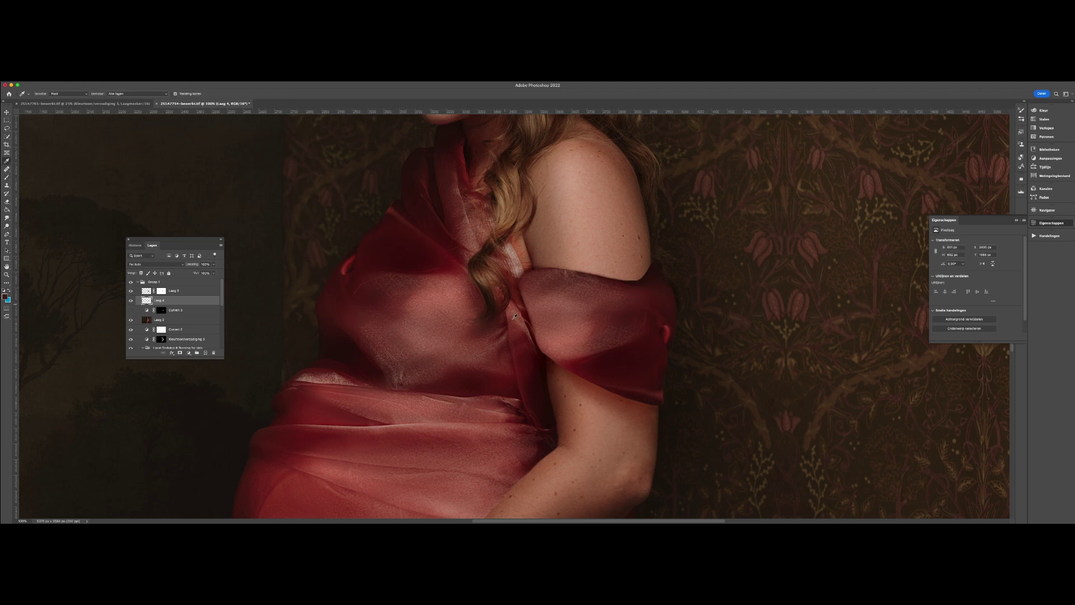
pyautogui.click(512, 320)
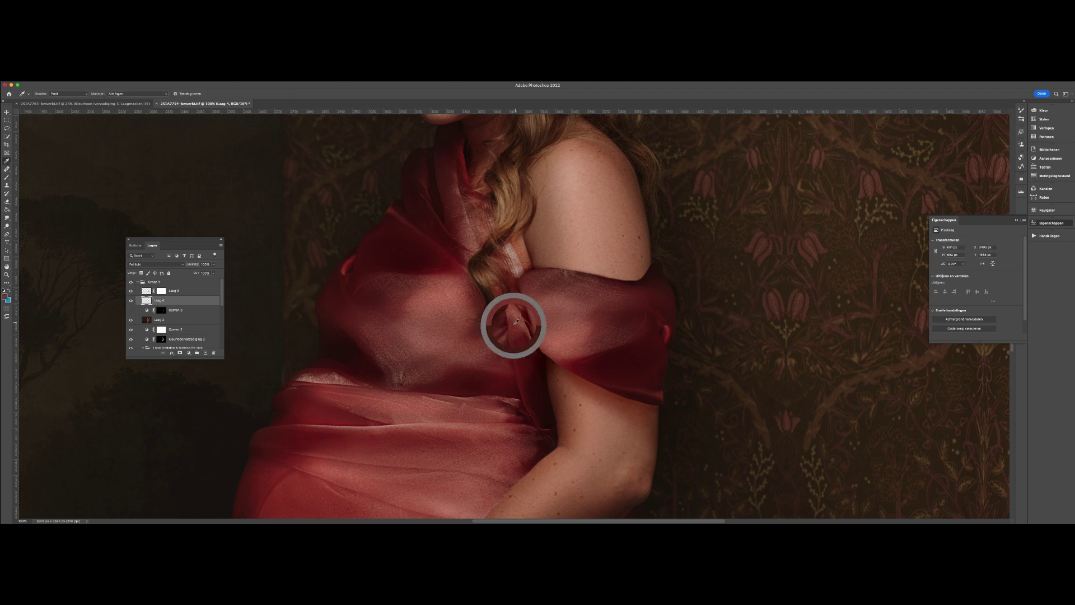
pyautogui.click(208, 352)
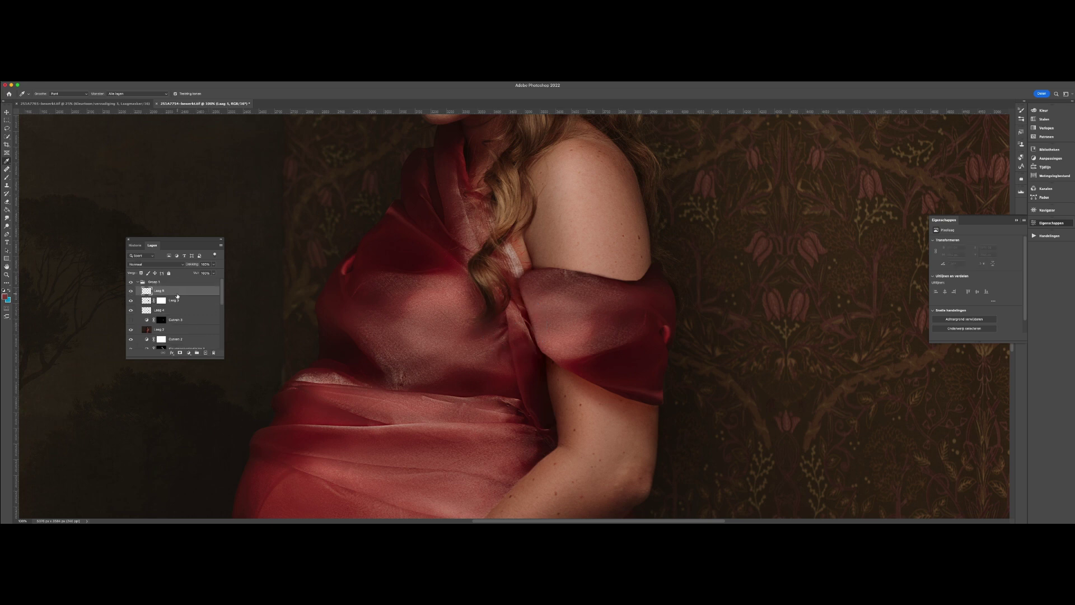
pyautogui.press('b')
pyautogui.press('1')
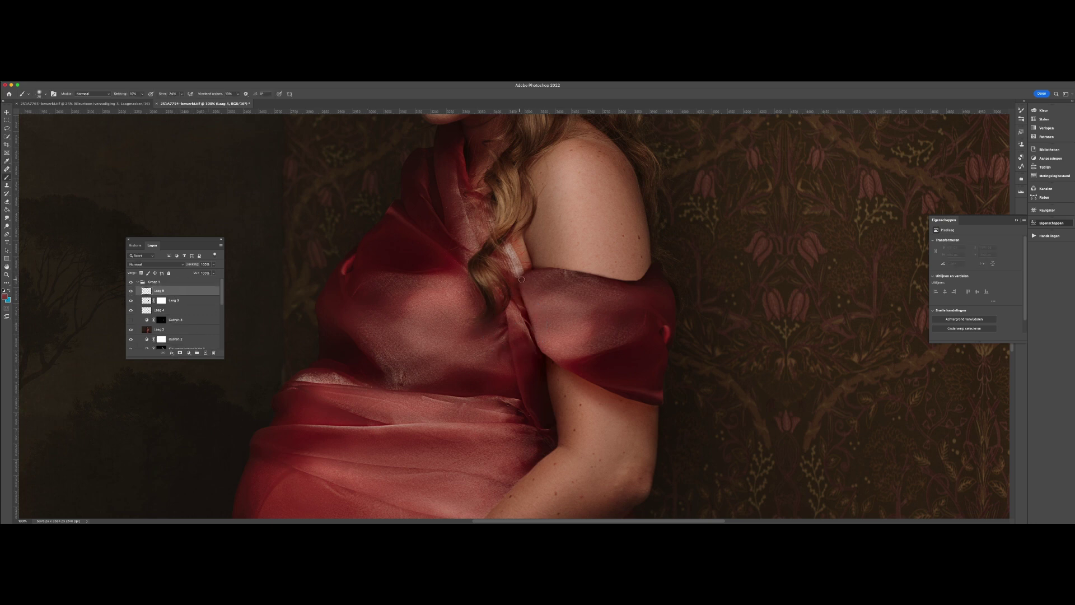
pyautogui.press(']')
pyautogui.press(']')
pyautogui.press(']')
pyautogui.press(']')
pyautogui.moveTo(573, 287)
pyautogui.mouseDown()
pyautogui.moveTo(552, 314)
pyautogui.moveTo(583, 295)
pyautogui.moveTo(552, 333)
pyautogui.mouseUp()
# - Set Laag 5 to Kleur, compare it on and off, and paint the colour over the chest fabric with a ~200 px brush
pyautogui.click(149, 264)
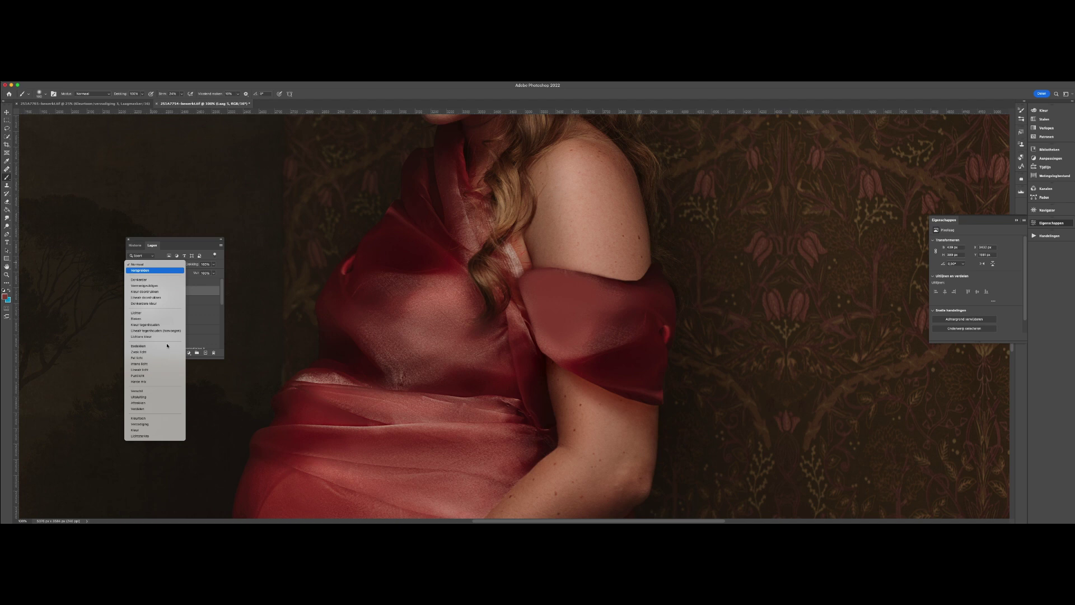
pyautogui.click(147, 430)
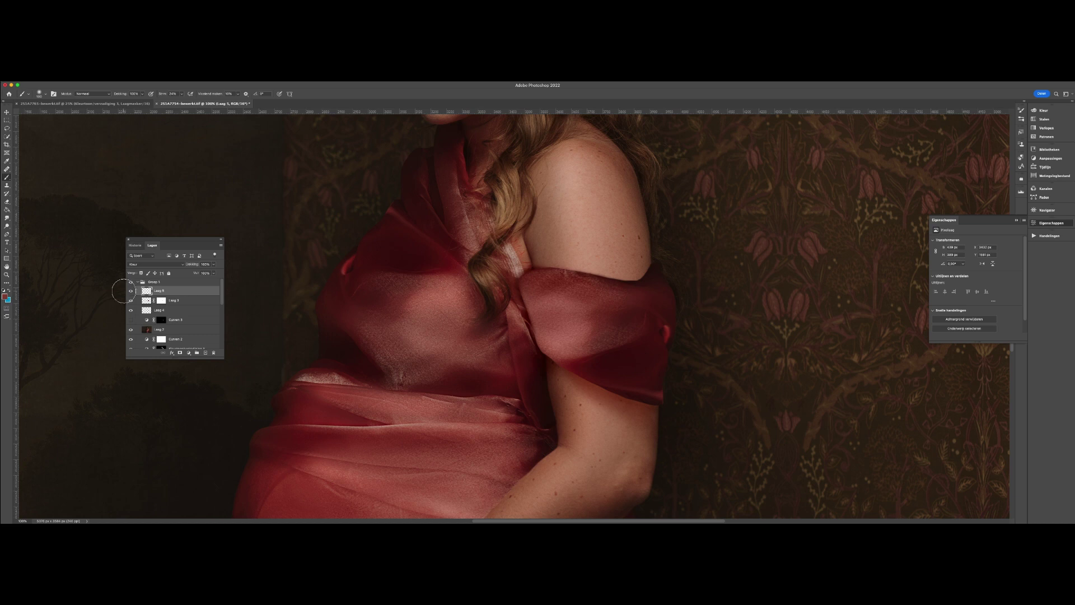
pyautogui.click(131, 291)
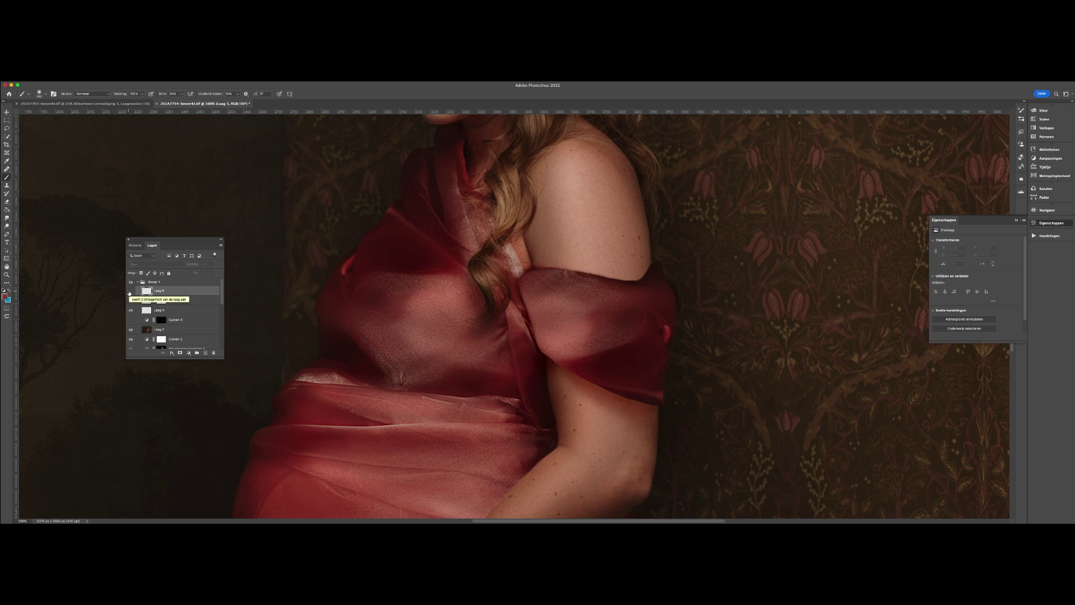
pyautogui.click(130, 291)
pyautogui.press(']')
pyautogui.press(']')
pyautogui.press(']')
pyautogui.press(']')
pyautogui.press(']')
pyautogui.press(']')
pyautogui.press(']')
pyautogui.press(']')
pyautogui.moveTo(417, 353)
pyautogui.mouseDown()
pyautogui.moveTo(373, 325)
pyautogui.moveTo(421, 372)
pyautogui.moveTo(364, 319)
pyautogui.moveTo(472, 360)
pyautogui.moveTo(417, 296)
pyautogui.moveTo(375, 281)
pyautogui.mouseUp()
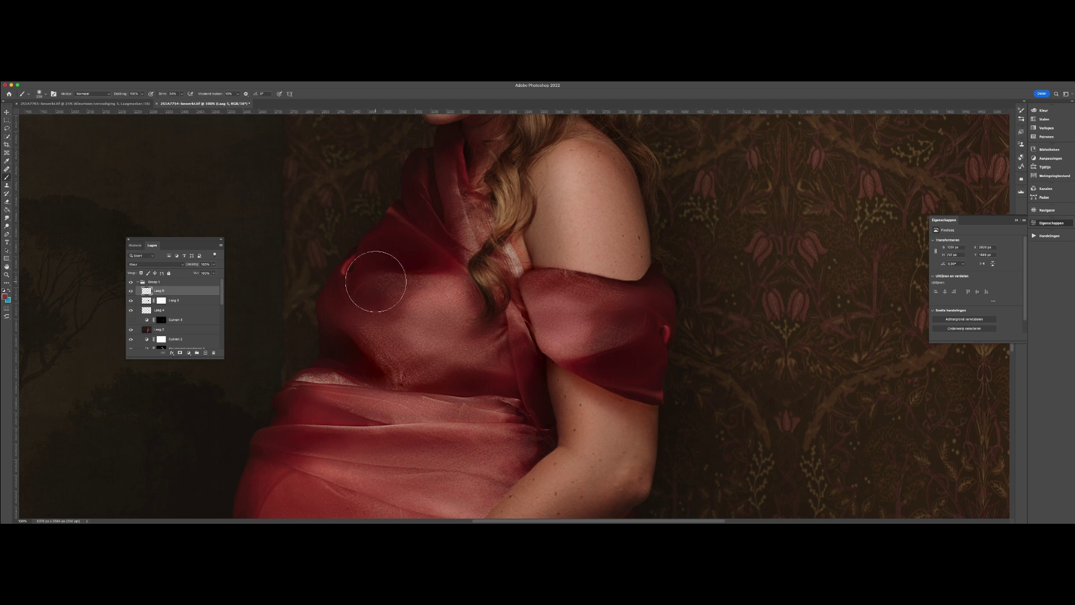
pyautogui.press('super+minus')
pyautogui.press('super+minus')
pyautogui.press('super+minus')
pyautogui.press('super+minus')
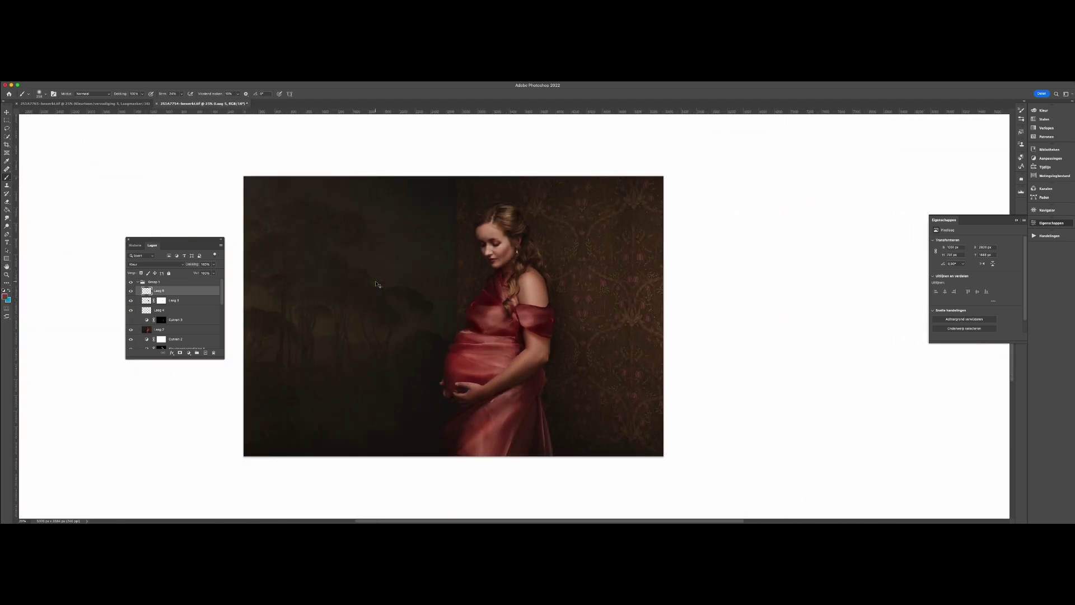
# - Zoom to 100%, select Laag 4, and sample a skin colour from the arm
pyautogui.press('super+plus')
pyautogui.press('super+plus')
pyautogui.press('super+plus')
pyautogui.press('super+plus')
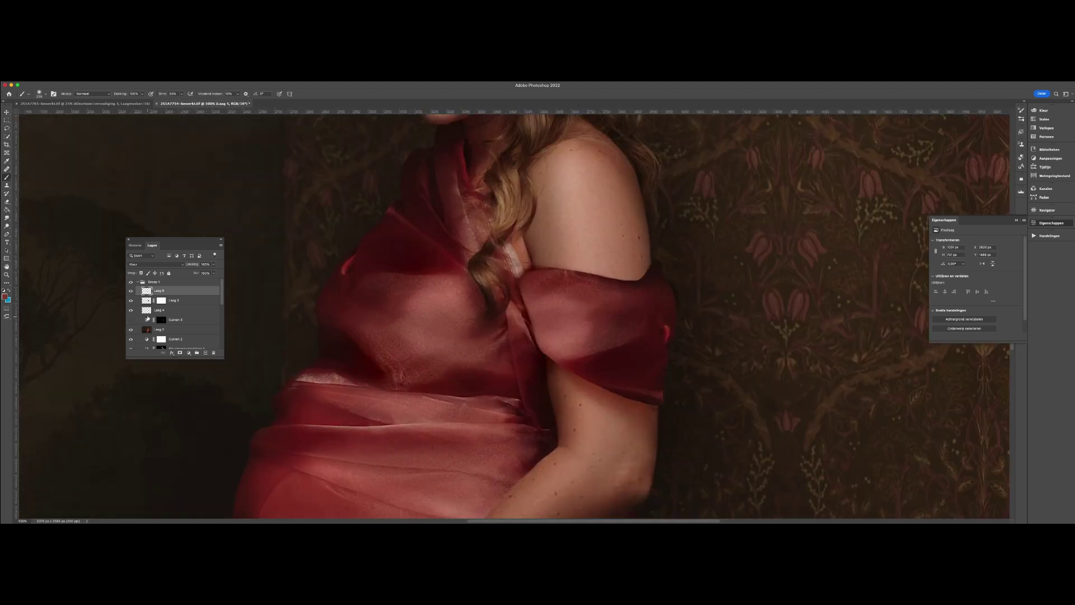
pyautogui.click(148, 311)
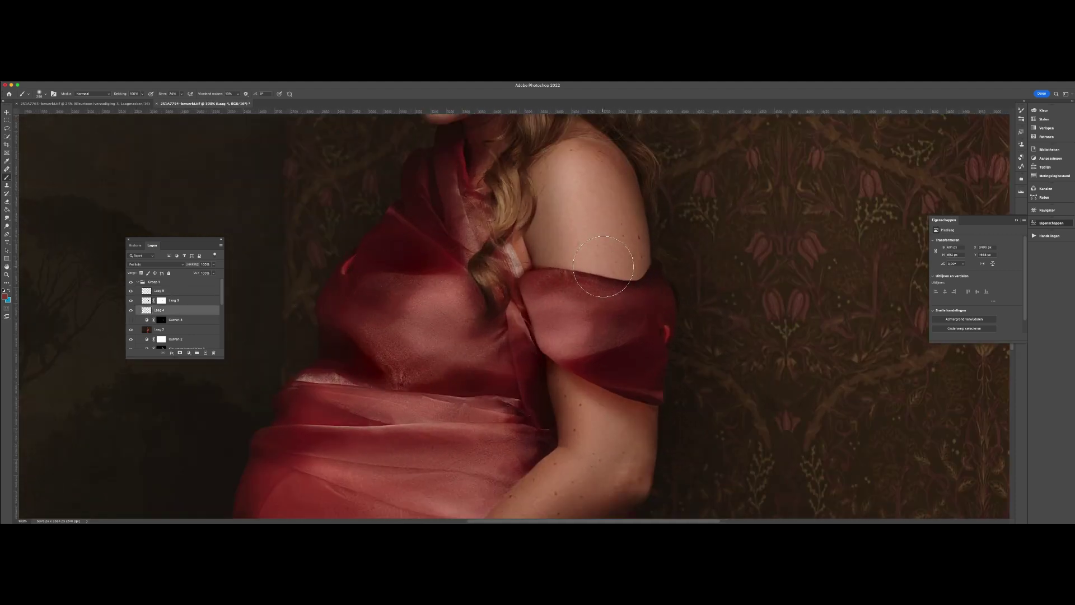
pyautogui.press('i')
pyautogui.moveTo(597, 381); pyautogui.dragTo(550, 411)
pyautogui.press('b')
# - Paint along the shoulder edge on Laag 4 with a smaller brush, then view the whole photo
pyautogui.press('[')
pyautogui.press('[')
pyautogui.moveTo(600, 280)
pyautogui.mouseDown()
pyautogui.moveTo(619, 290)
pyautogui.moveTo(657, 259)
pyautogui.moveTo(626, 282)
pyautogui.mouseUp()
pyautogui.press('[')
pyautogui.press(']')
pyautogui.press('e')
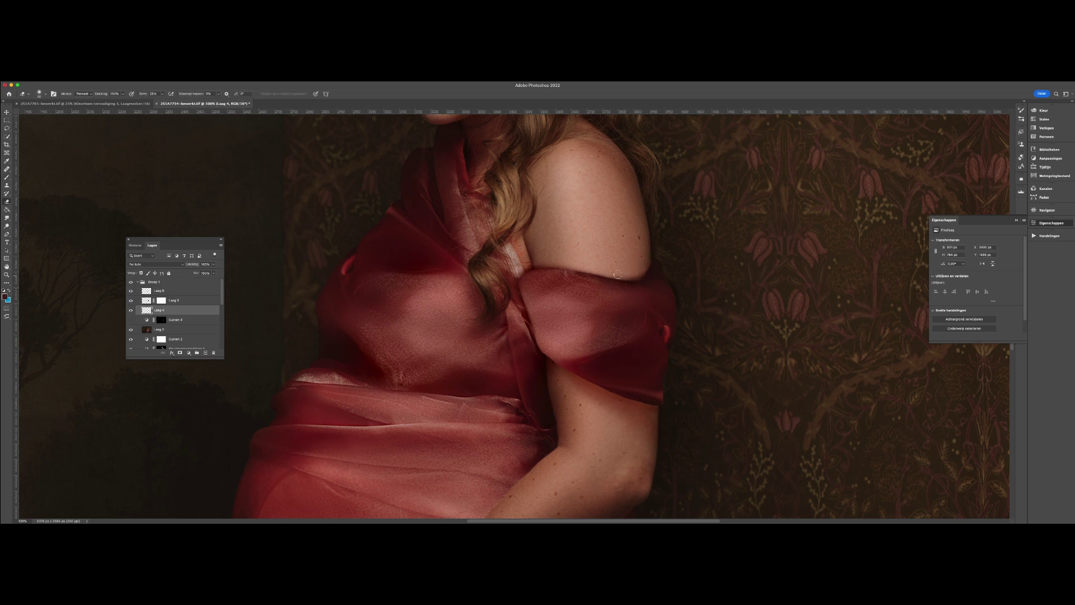
pyautogui.press('b')
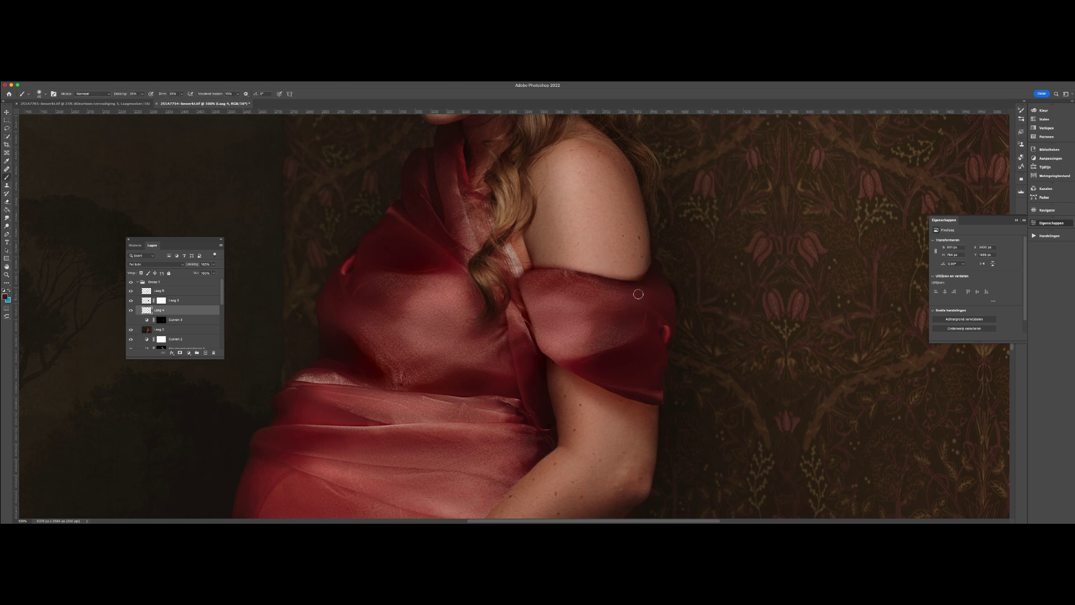
pyautogui.press('super+minus')
pyautogui.press('super+minus')
pyautogui.press('super+minus')
pyautogui.press('super+minus')
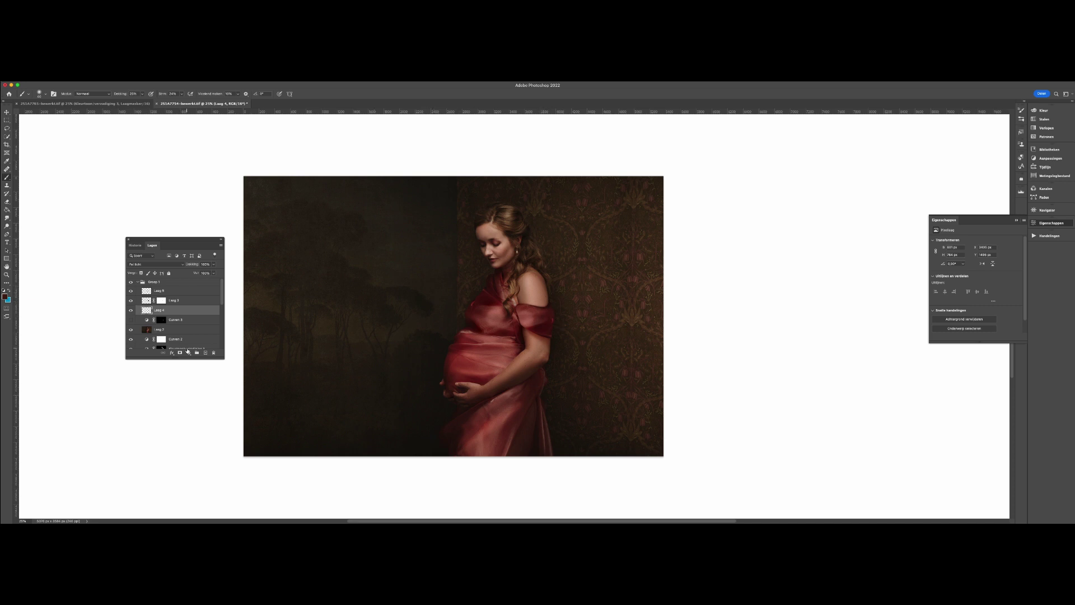
# - Add Laag 6 beneath Laag 5 and paint a soft white stroke on the shoulder with a 100 px brush
pyautogui.click(205, 352)
pyautogui.moveTo(163, 310); pyautogui.dragTo(163, 296)
pyautogui.press('d')
pyautogui.press('x')
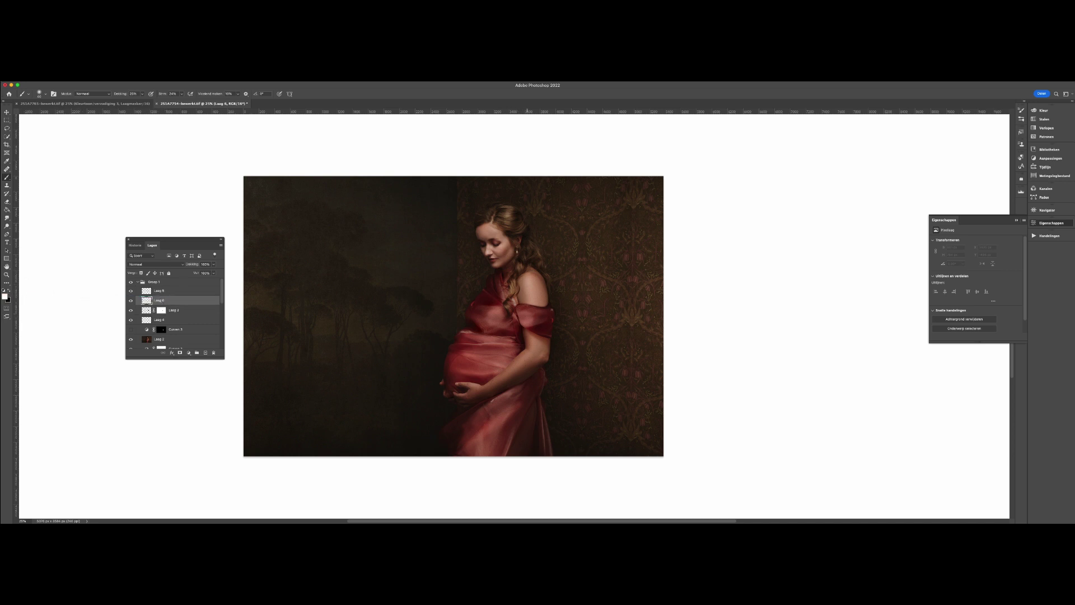
pyautogui.press(']')
pyautogui.press(']')
pyautogui.press(']')
pyautogui.press(']')
pyautogui.moveTo(550, 309); pyautogui.dragTo(539, 309)
# - Set Laag 6 to Zwak licht, paint white over the shoulder and sleeve at 100%, and lower layer opacity to ~39%
pyautogui.click(155, 264)
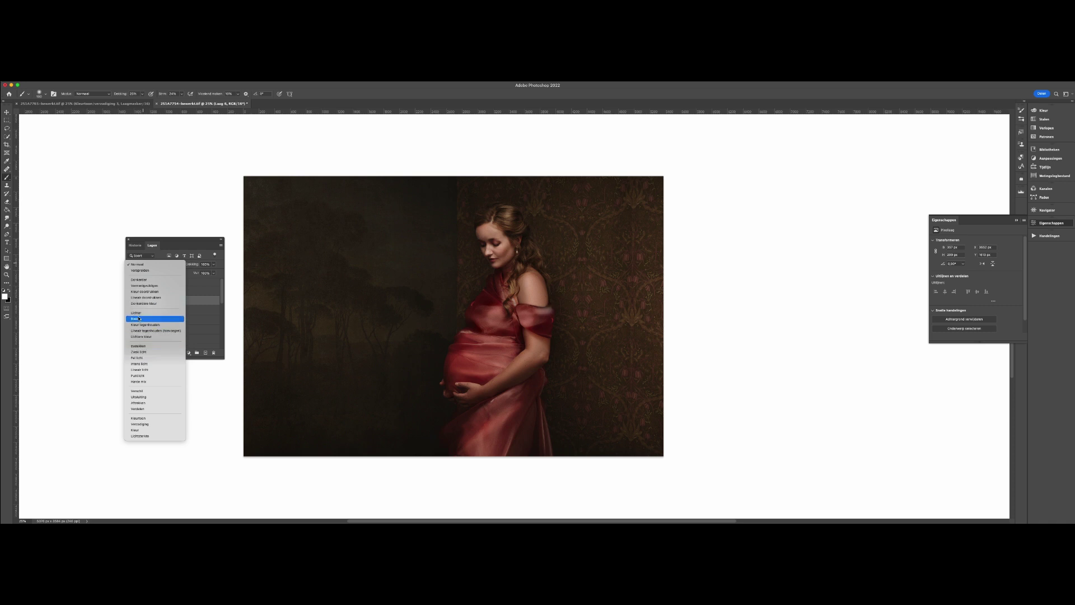
pyautogui.click(142, 353)
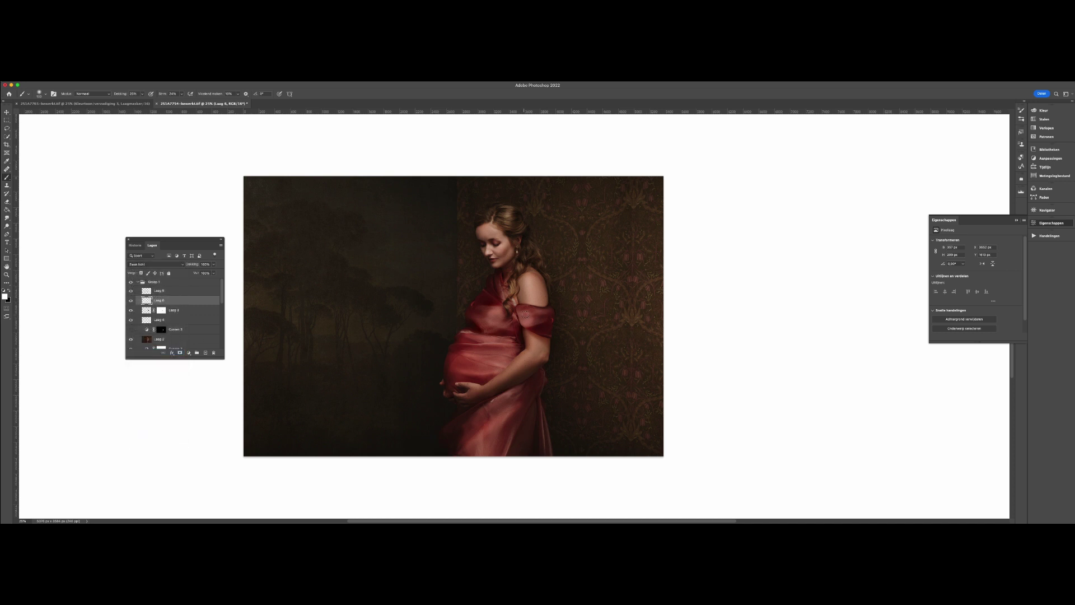
pyautogui.press('0')
pyautogui.press(']')
pyautogui.press(']')
pyautogui.press(']')
pyautogui.press(']')
pyautogui.moveTo(549, 311)
pyautogui.mouseDown()
pyautogui.moveTo(480, 285)
pyautogui.moveTo(539, 320)
pyautogui.moveTo(524, 322)
pyautogui.moveTo(535, 316)
pyautogui.moveTo(499, 297)
pyautogui.mouseUp()
pyautogui.click(214, 264)
pyautogui.moveTo(215, 273); pyautogui.dragTo(199, 273)
pyautogui.click(146, 265)
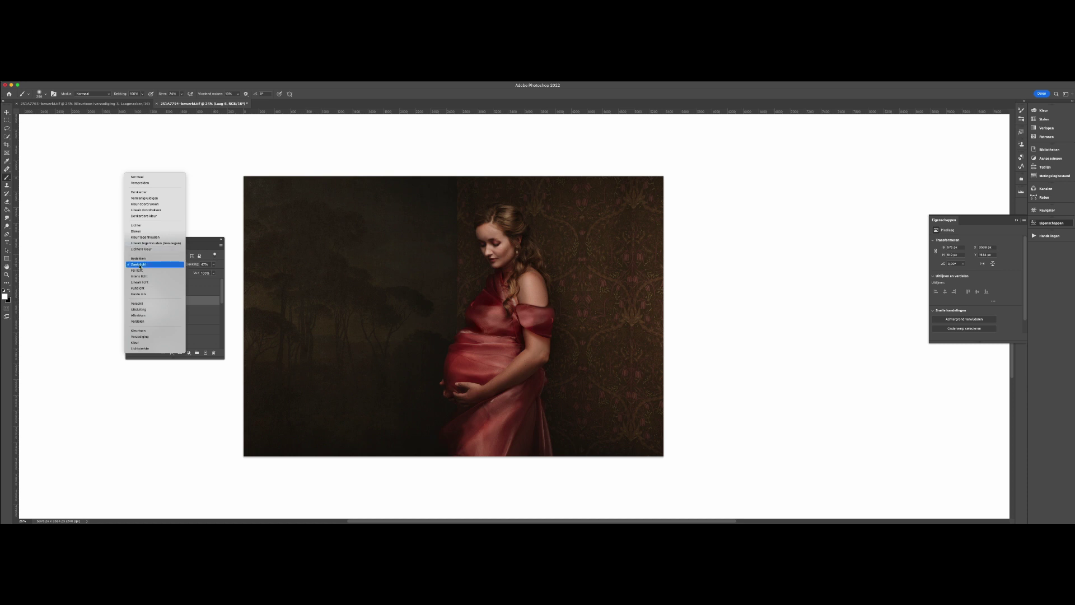
pyautogui.click(140, 265)
pyautogui.press('super+plus')
pyautogui.press('super+plus')
pyautogui.press('super+plus')
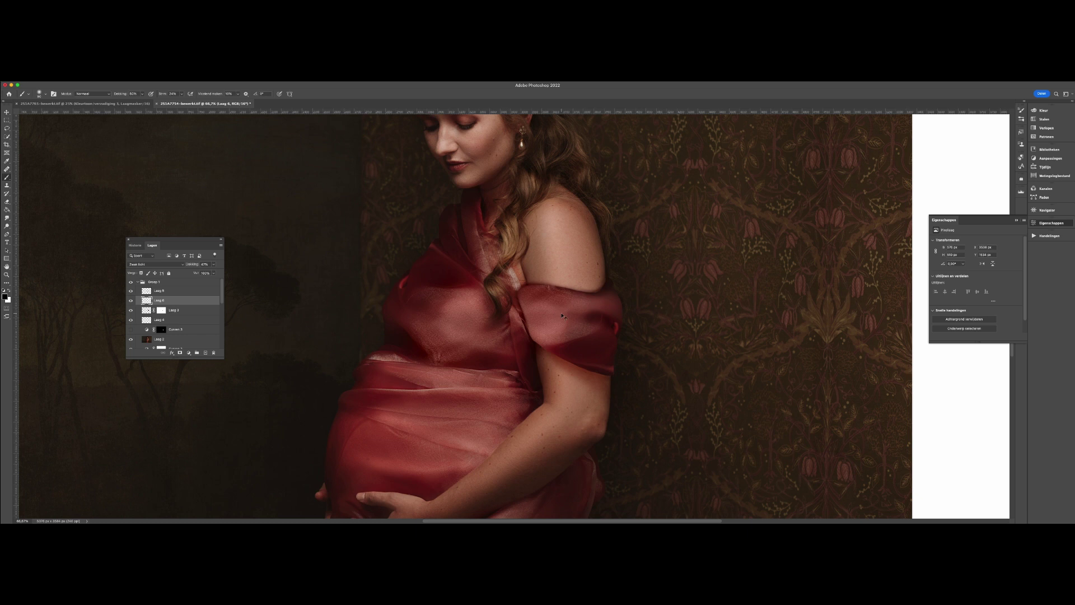
pyautogui.click(154, 265)
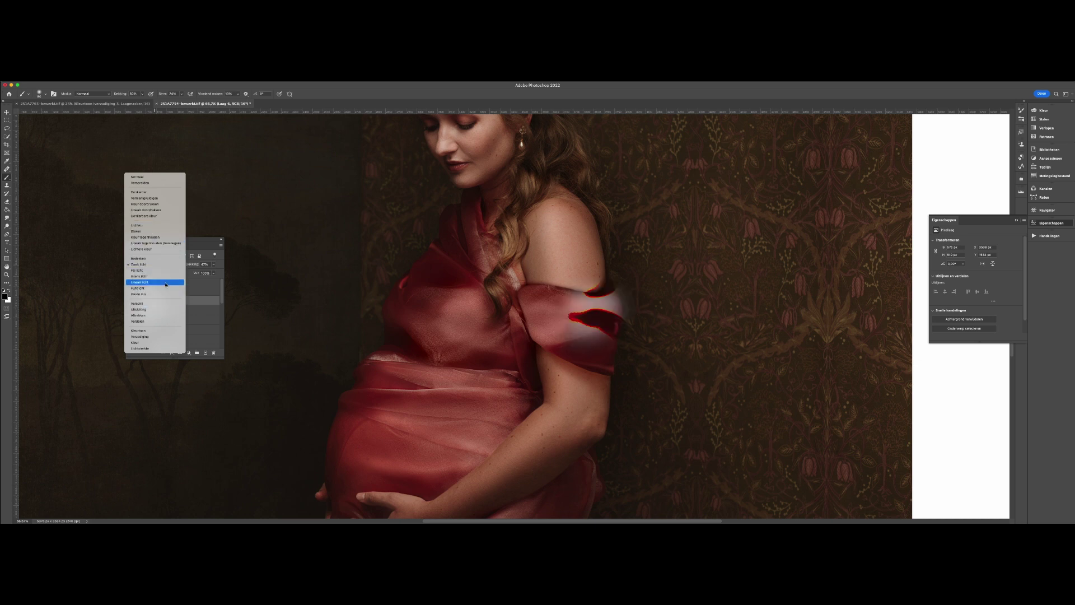
pyautogui.click(162, 265)
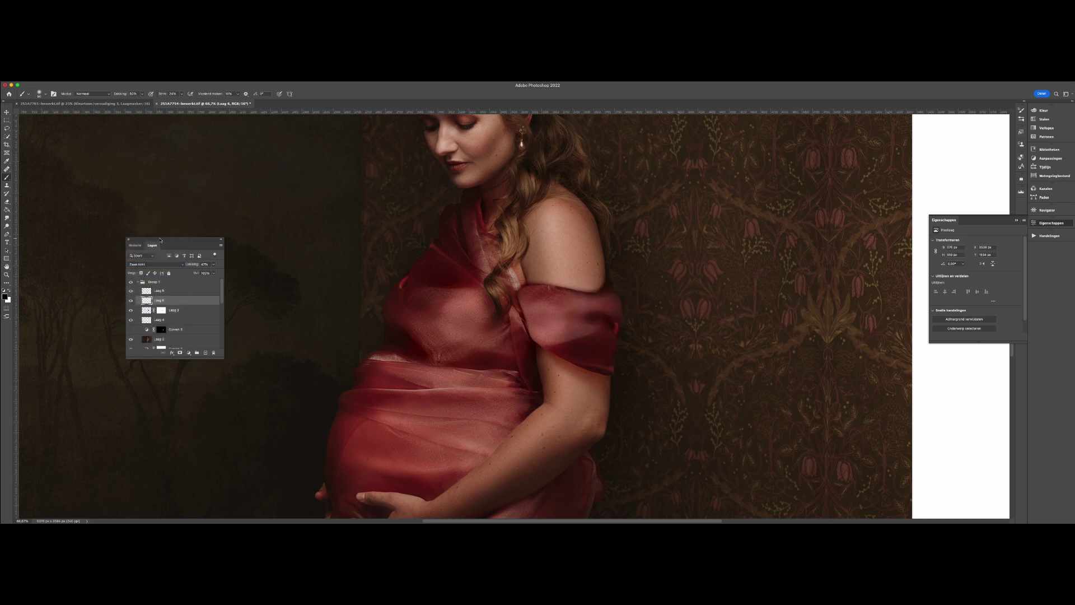
pyautogui.press('2')
pyautogui.press('super+minus')
pyautogui.press('super+minus')
pyautogui.press('super+minus')
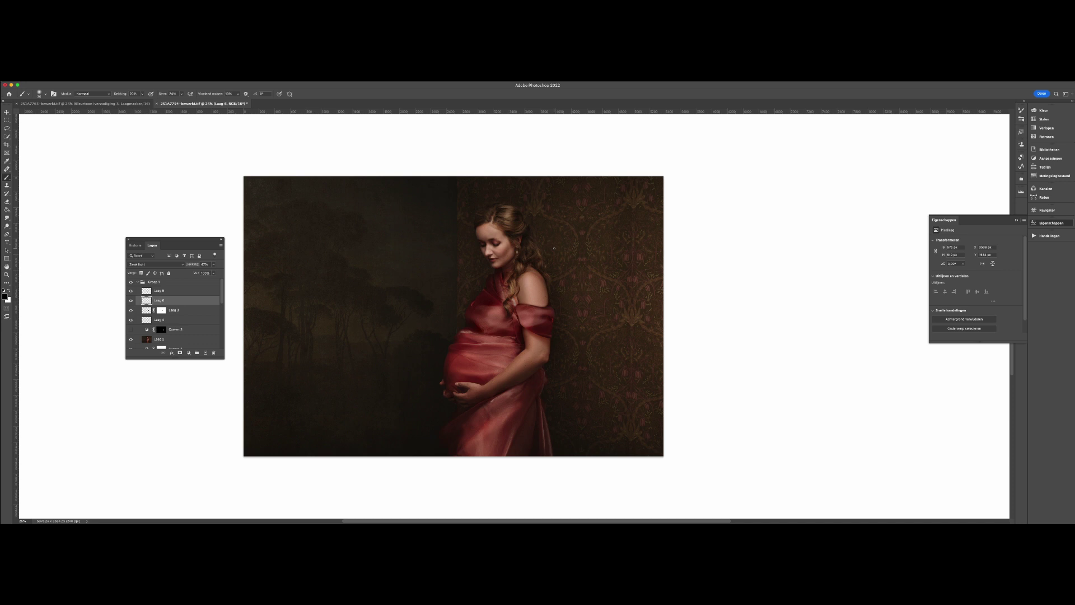
# - Select layer Laag 4 and change its opacity from 80% to 85%
pyautogui.click(145, 319)
pyautogui.click(213, 263)
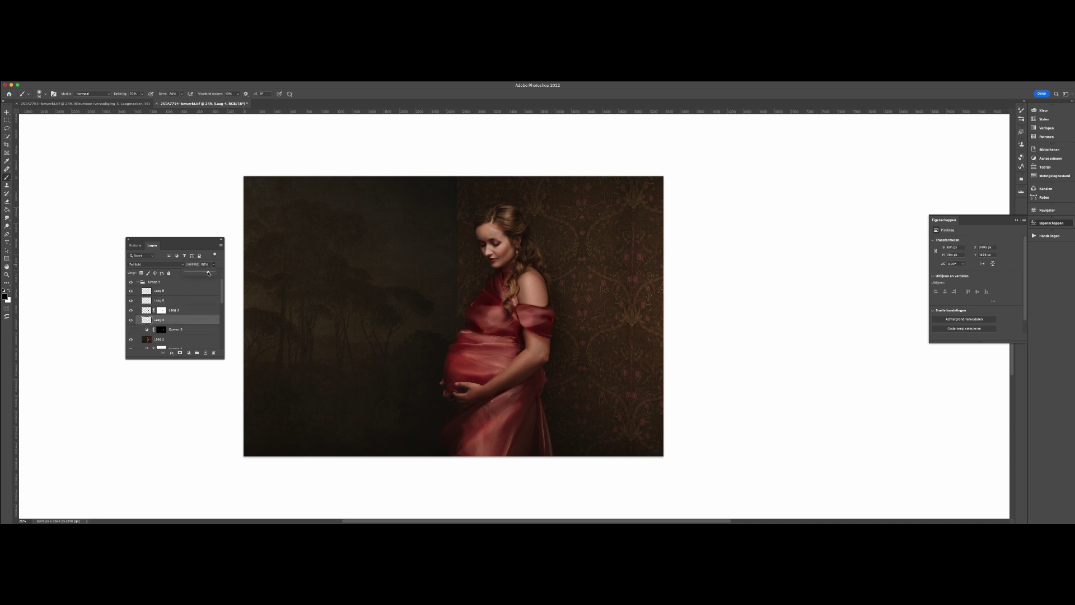
pyautogui.moveTo(211, 272); pyautogui.dragTo(212, 271)
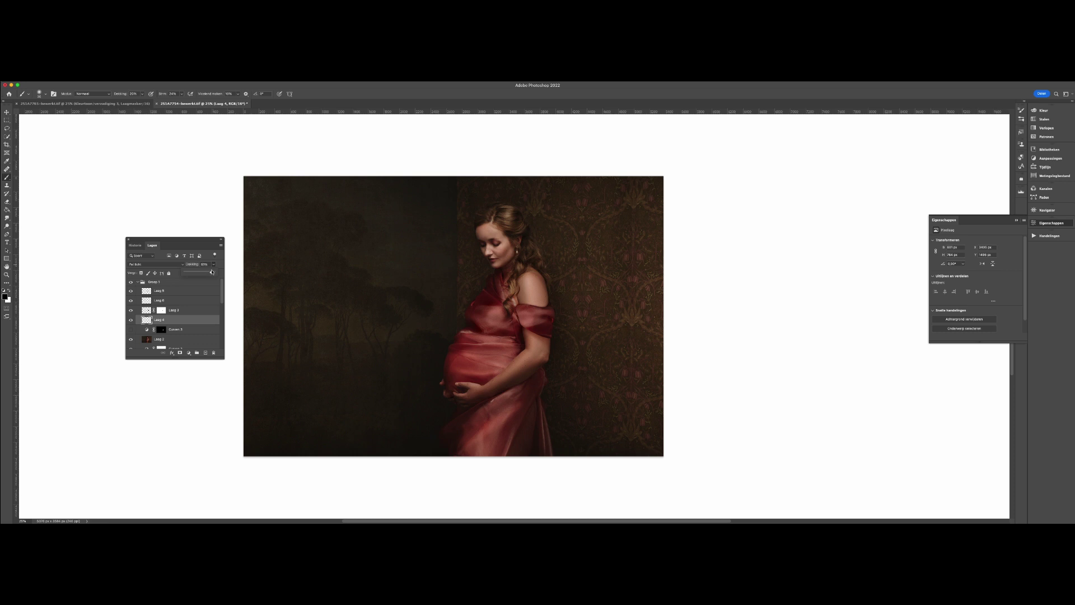